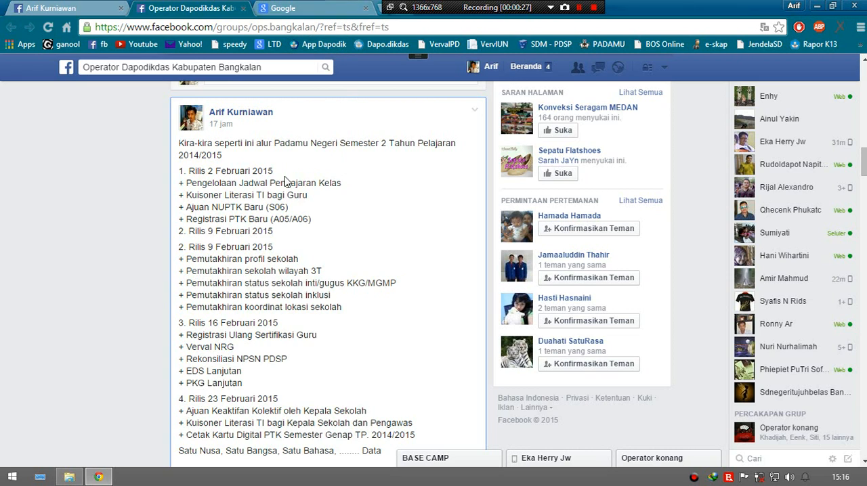
Step: Search Google for "padamu negeri"
click(332, 7)
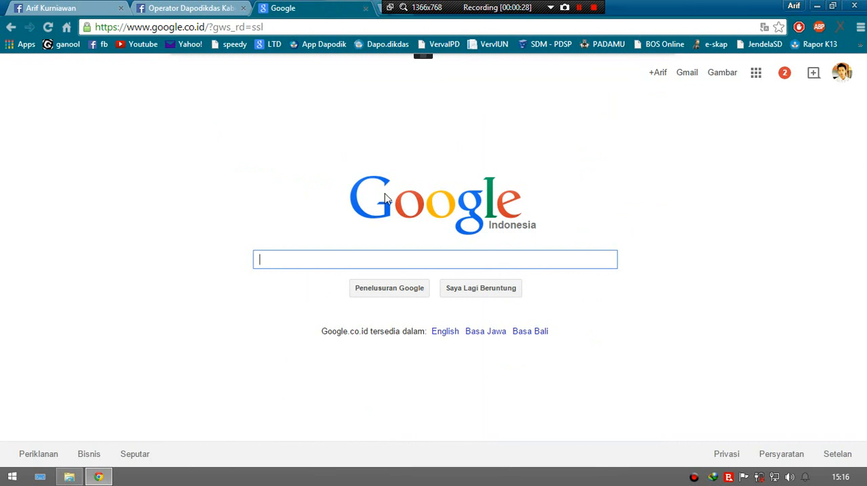
click(378, 261)
text(pada)
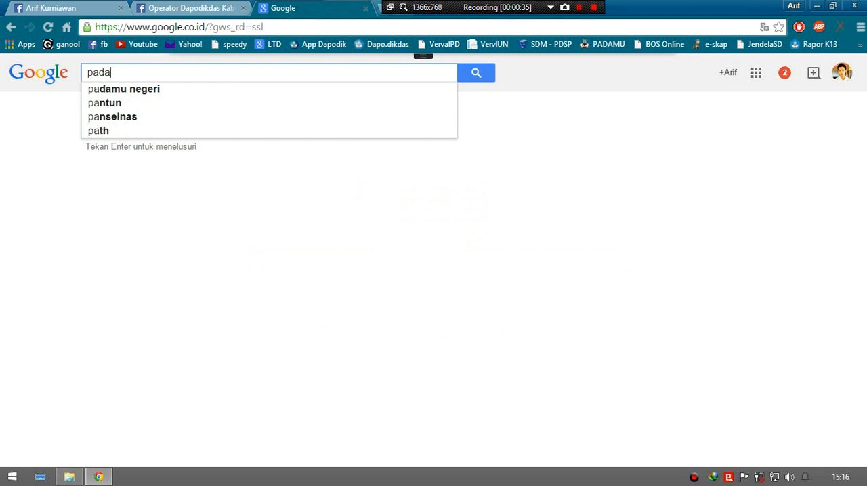
text(mu)
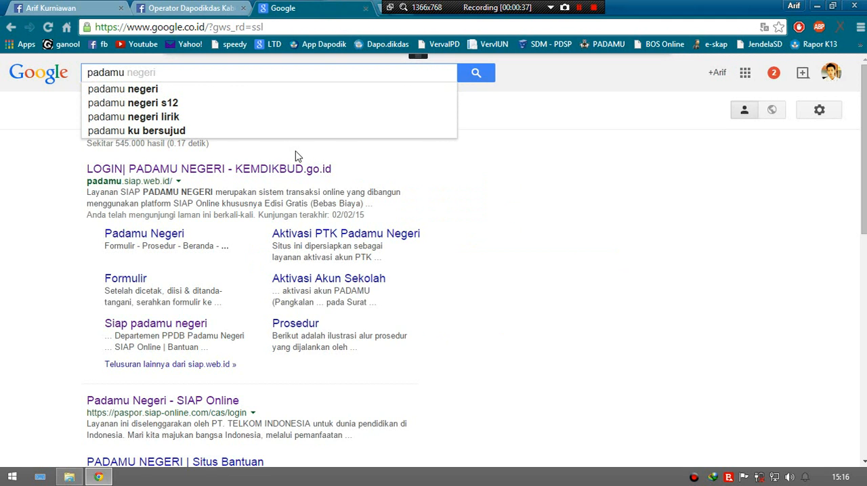
click(205, 89)
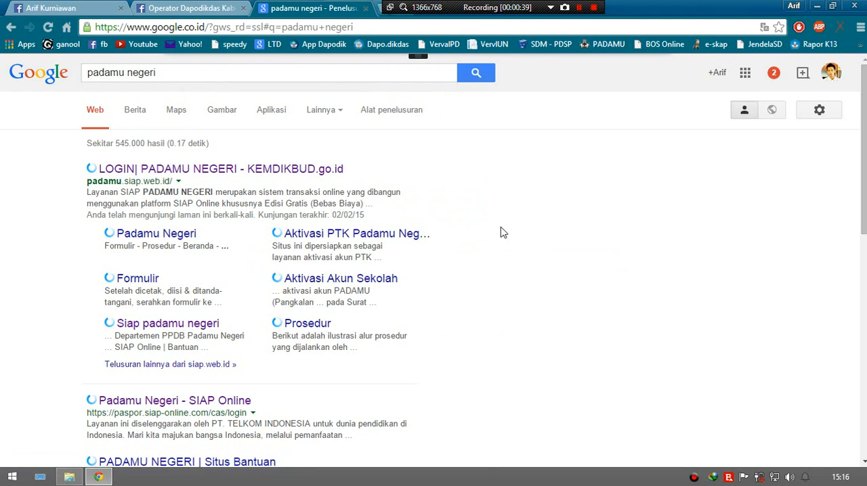
Step: Open the Padamu Negeri site from the search results and go to its Admin/Operator Sekolah login page
click(182, 169)
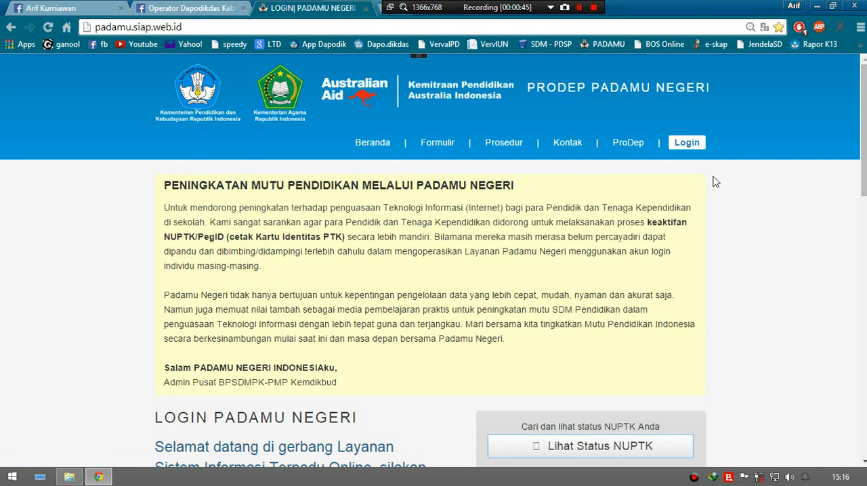
scroll(325, 205, down, 1)
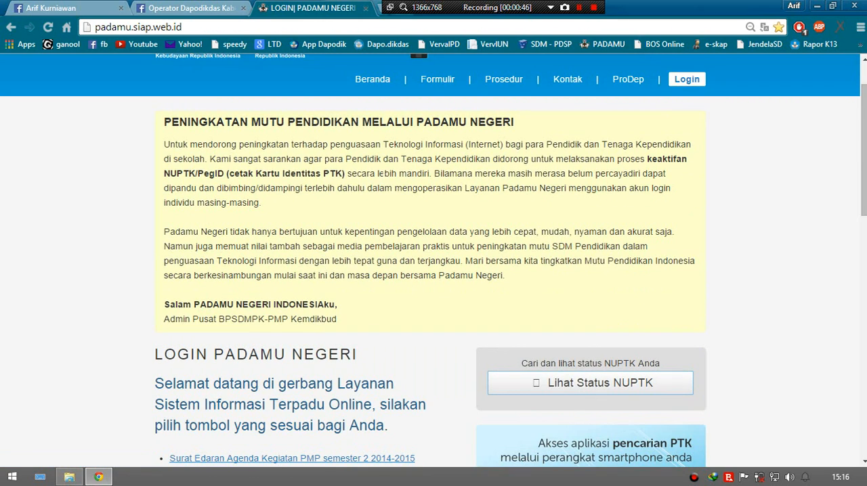
scroll(351, 187, down, 6)
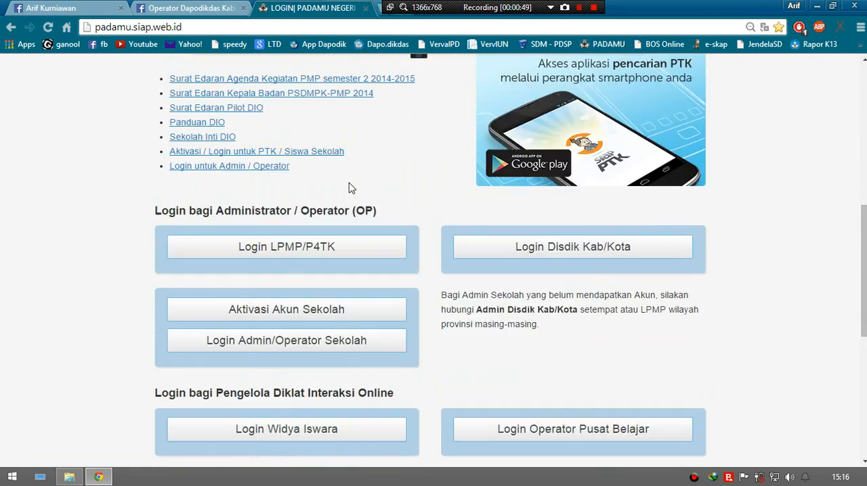
scroll(89, 251, down, 2)
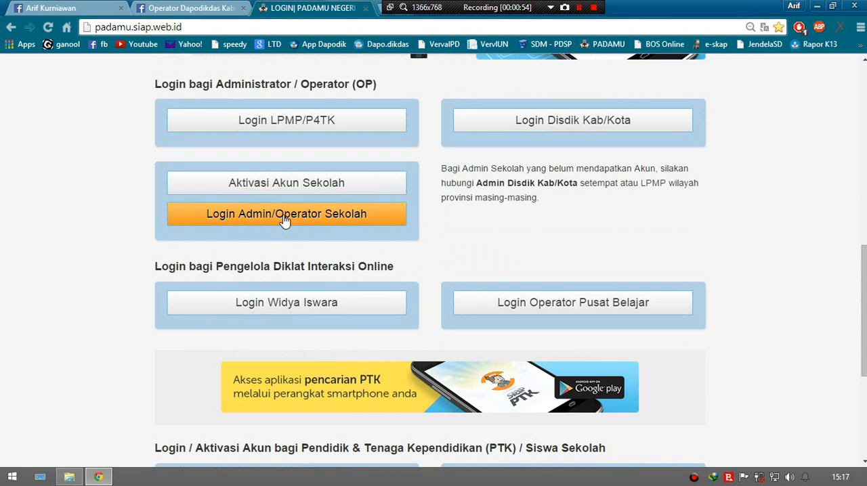
click(287, 223)
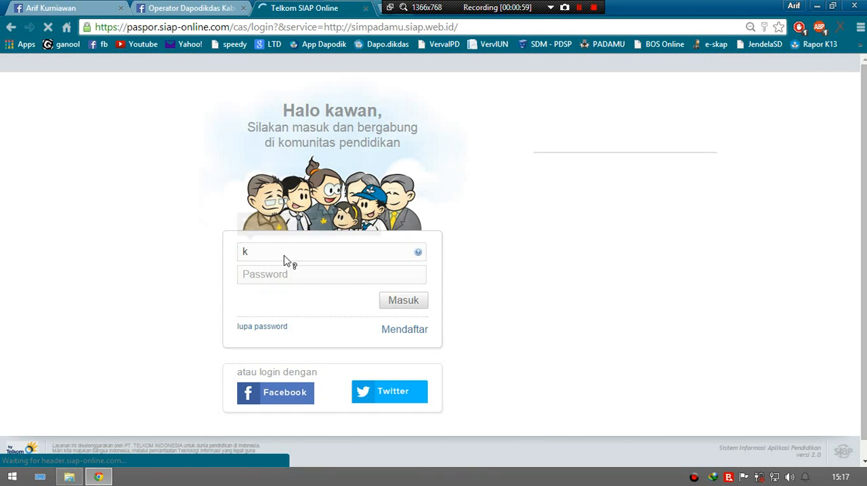
Step: Log in by entering the operator's account e-mail and the account password
click(323, 253)
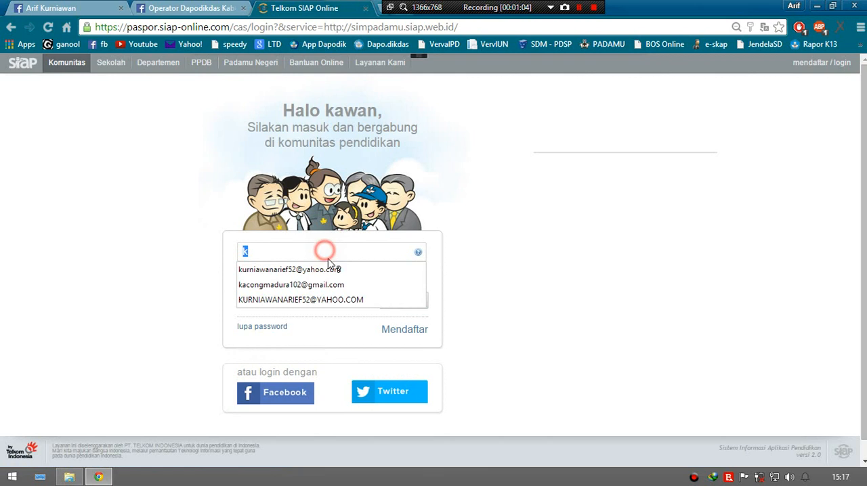
click(323, 273)
click(344, 278)
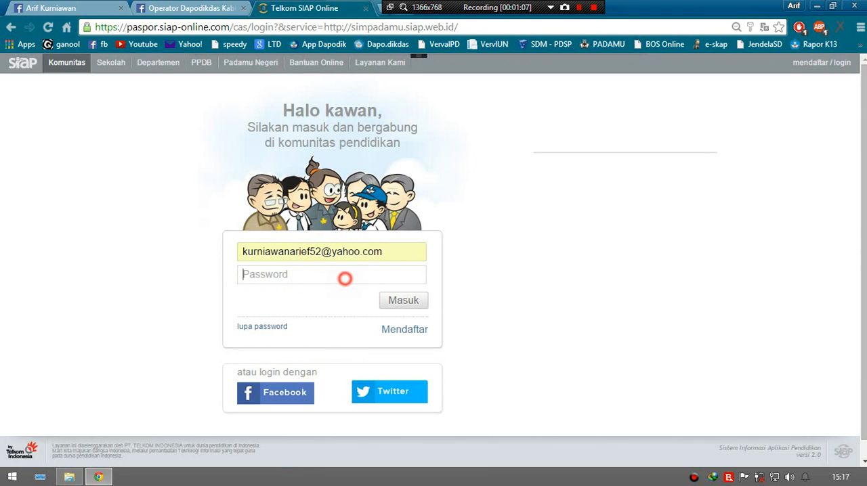
text(••)
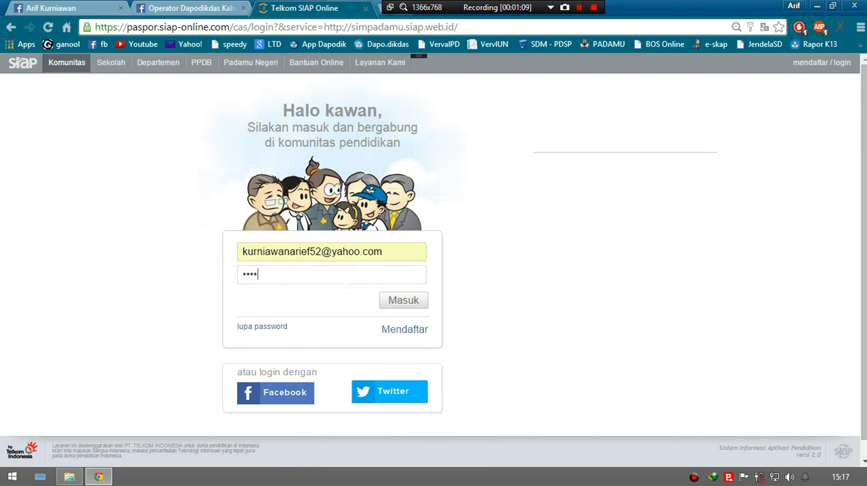
key(BackSpace)
key(BackSpace)
text(••)
click(402, 302)
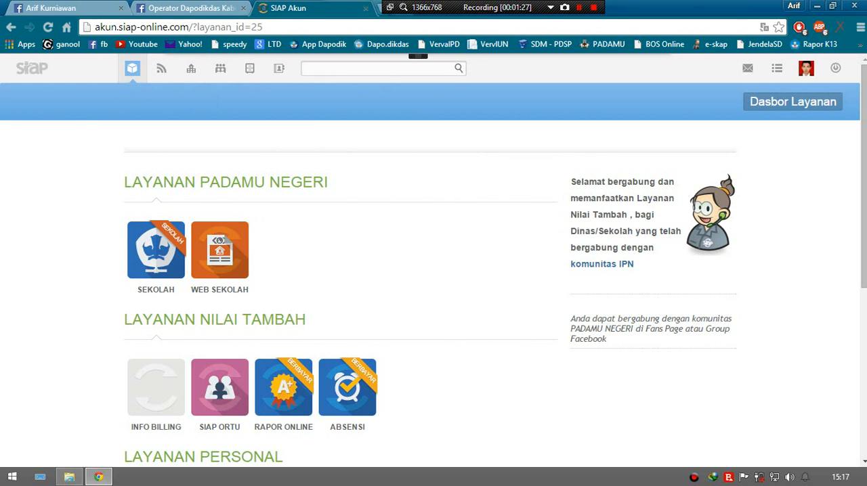
Step: Open the Sekolah service under Layanan Padamu Negeri and switch the active school to SDN BANDUNG 1
click(155, 268)
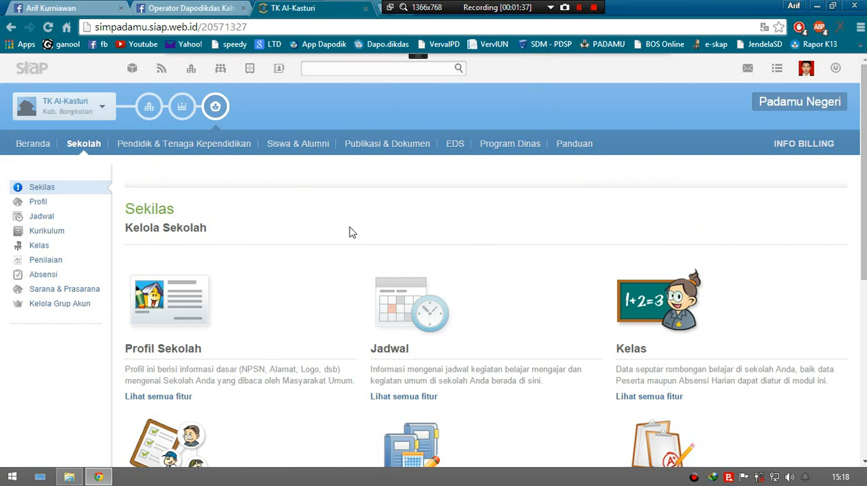
click(80, 112)
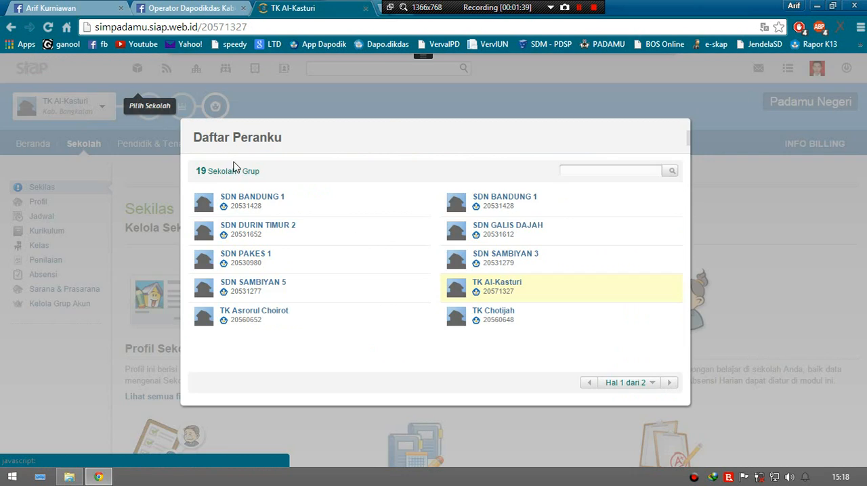
click(238, 201)
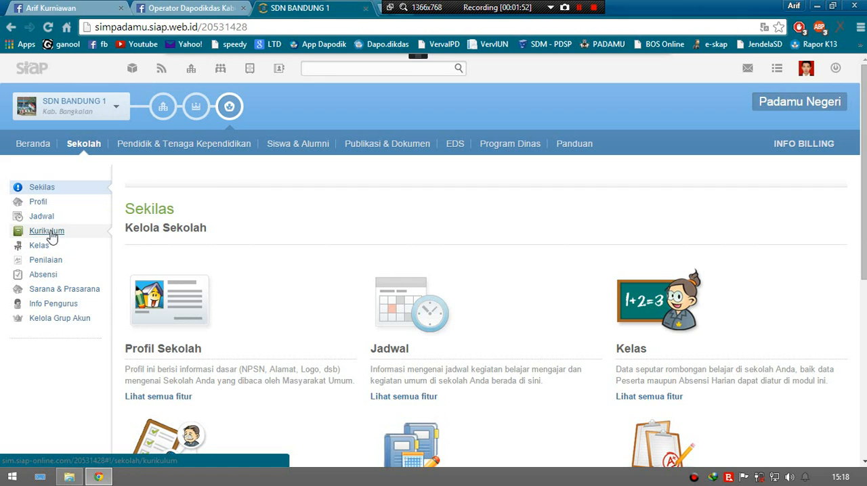
Step: Open the Mata Pelajaran list in the school's Kurikulum section and choose the KTSP curriculum
click(53, 233)
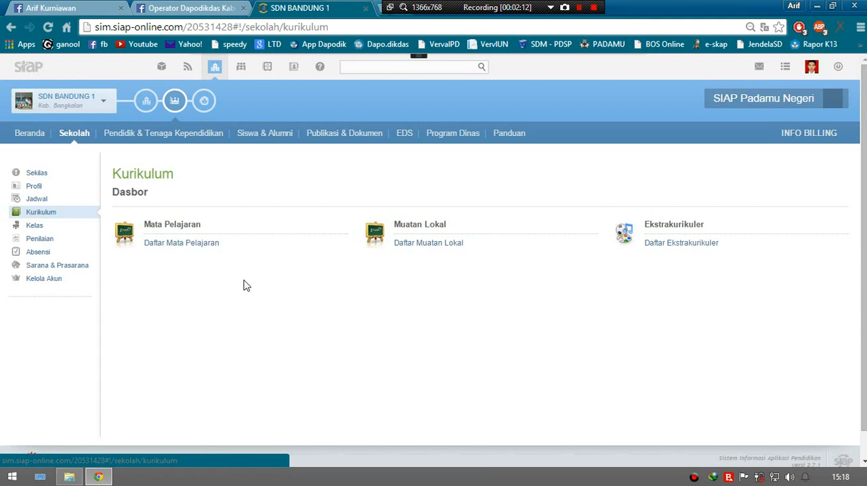
click(202, 245)
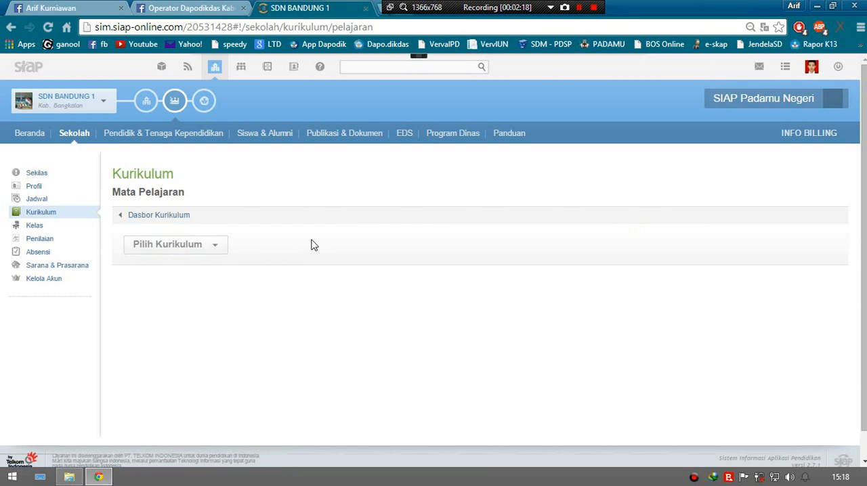
click(214, 251)
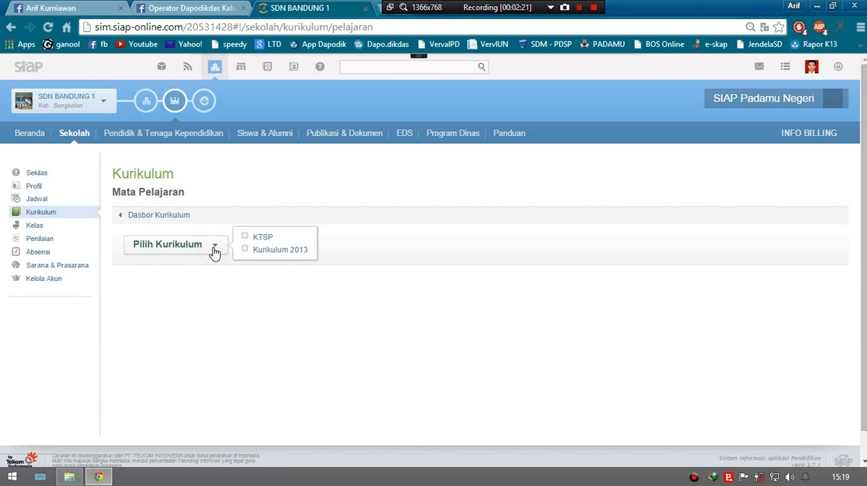
click(276, 251)
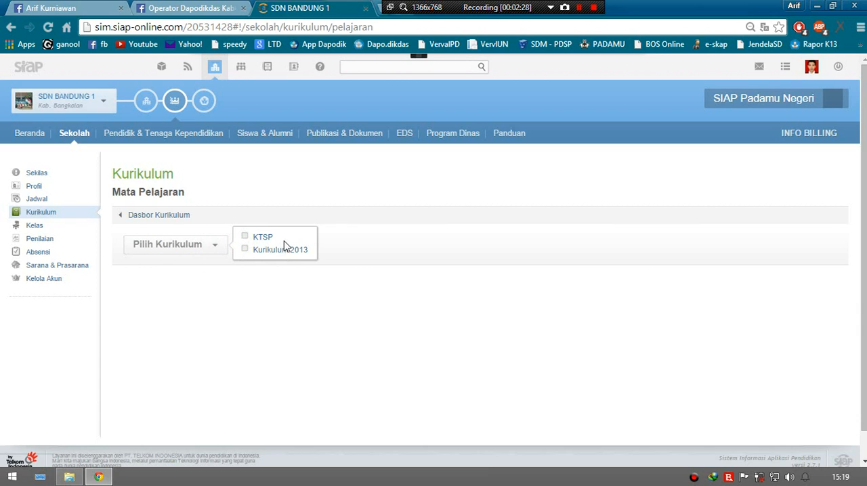
click(263, 238)
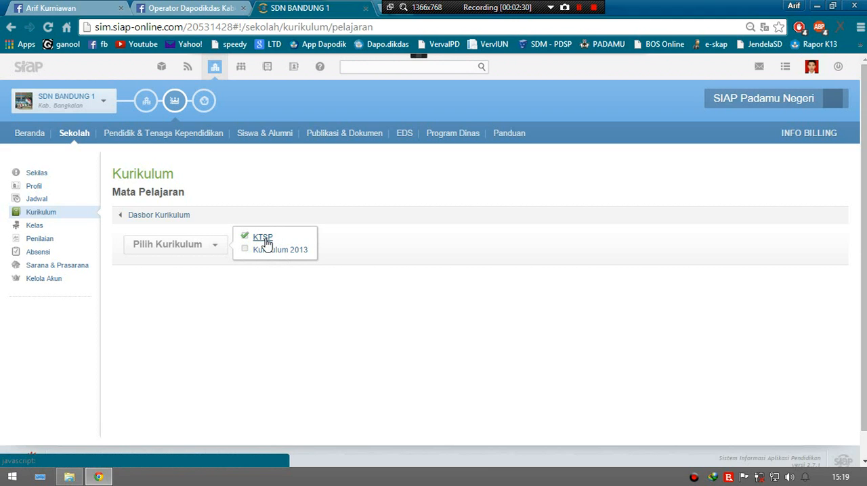
click(264, 238)
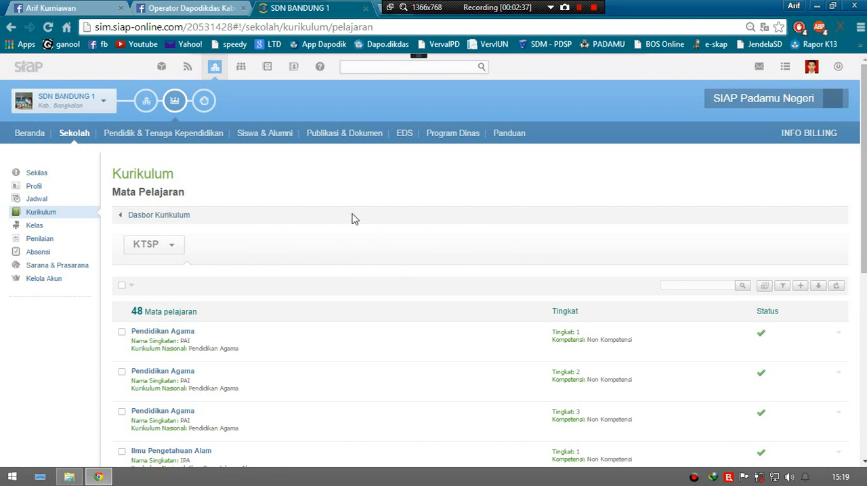
Step: Preview the Sinkronisasi Mata Pelajaran for levels 1 to 6 up to the confirmation list and close it without saving
scroll(345, 247, down, 2)
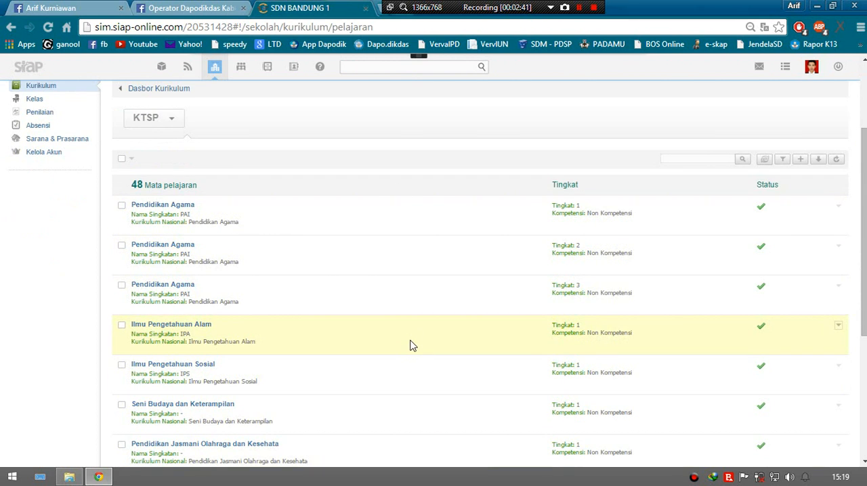
scroll(358, 331, up, 1)
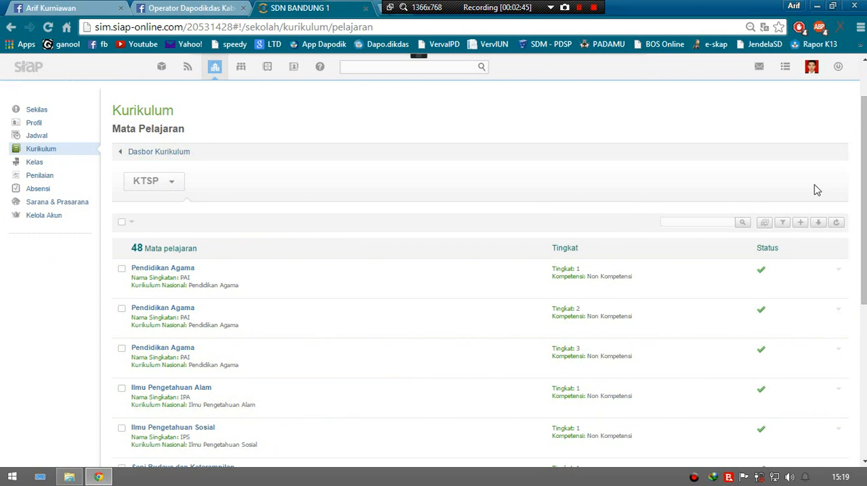
scroll(343, 316, down, 3)
scroll(440, 359, up, 3)
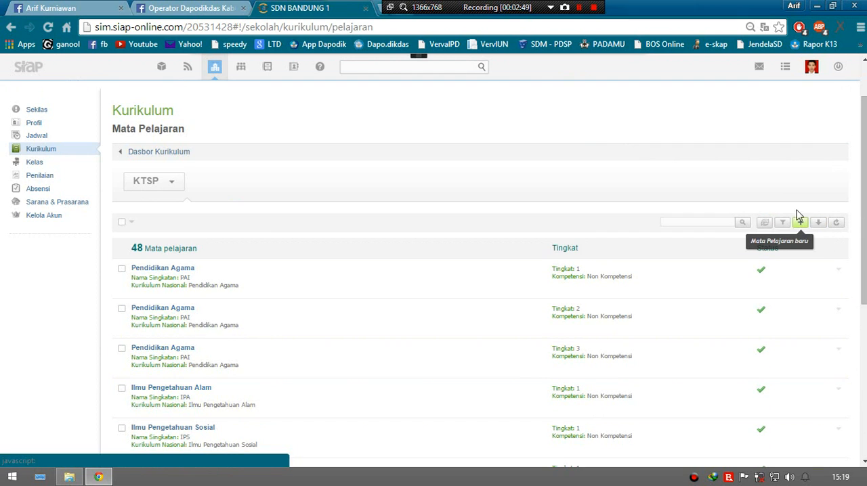
click(764, 223)
click(390, 302)
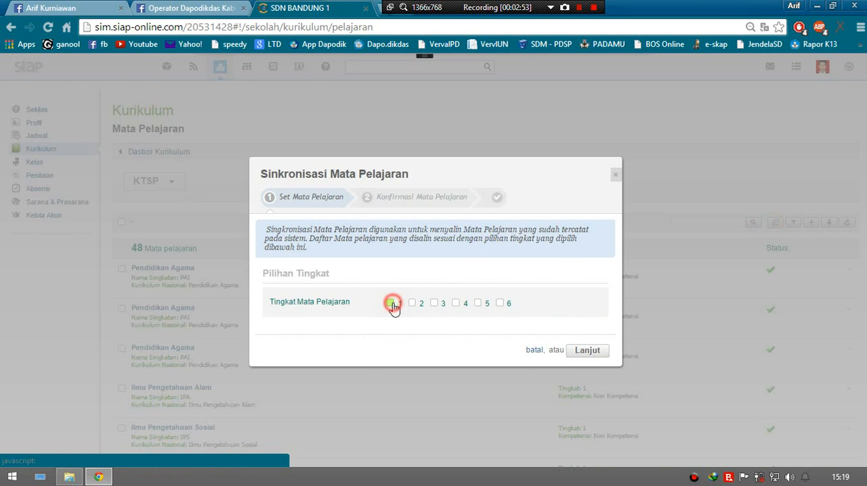
click(411, 302)
click(433, 303)
click(455, 303)
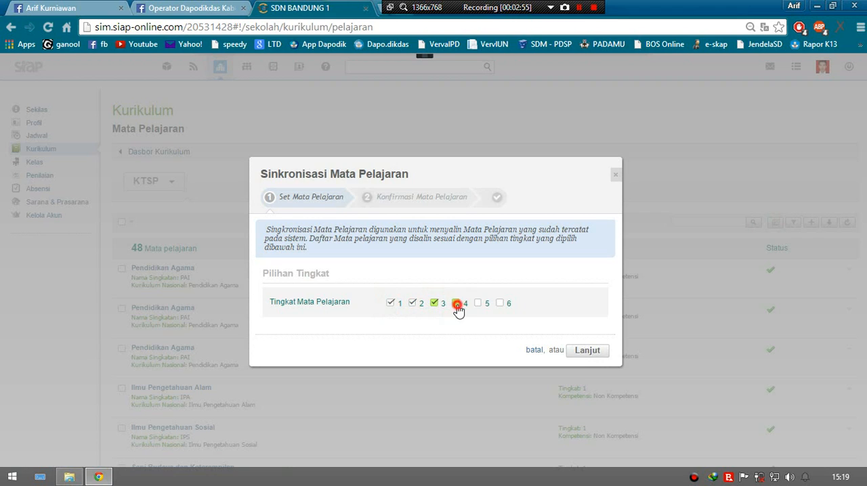
click(478, 303)
click(500, 303)
click(589, 351)
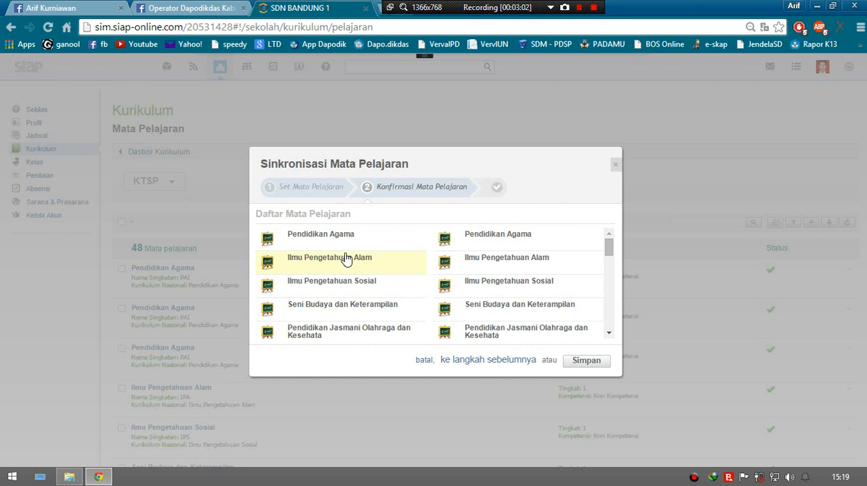
mouse_move(608, 252)
mouse_down()
mouse_move(606, 330)
mouse_move(608, 243)
mouse_up()
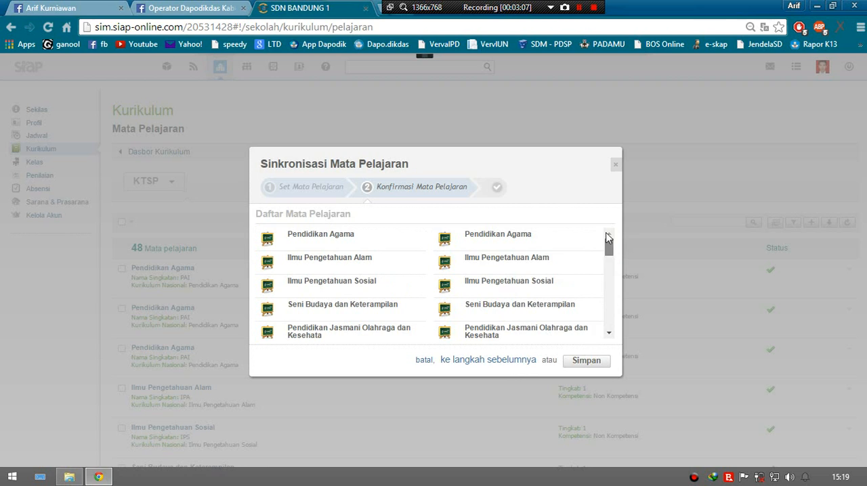
click(615, 165)
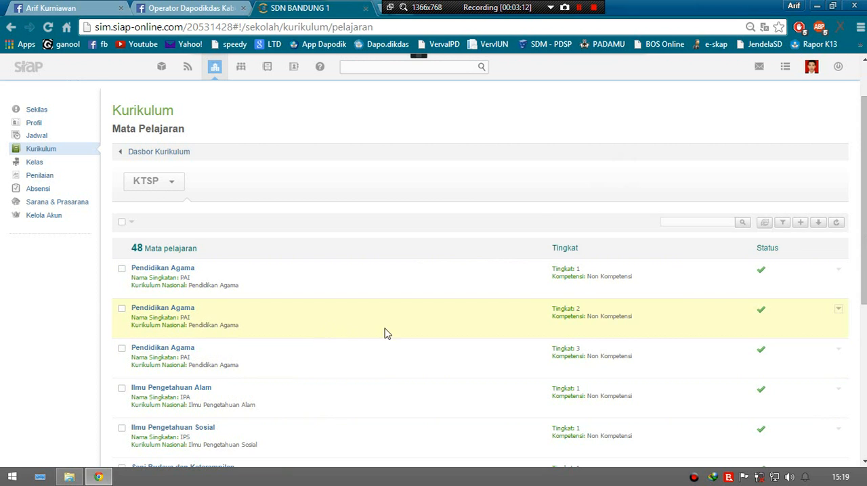
Step: Open the Muatan Lokal list from the Kurikulum dashboard and choose the KTSP curriculum
scroll(436, 331, down, 1)
scroll(472, 332, up, 2)
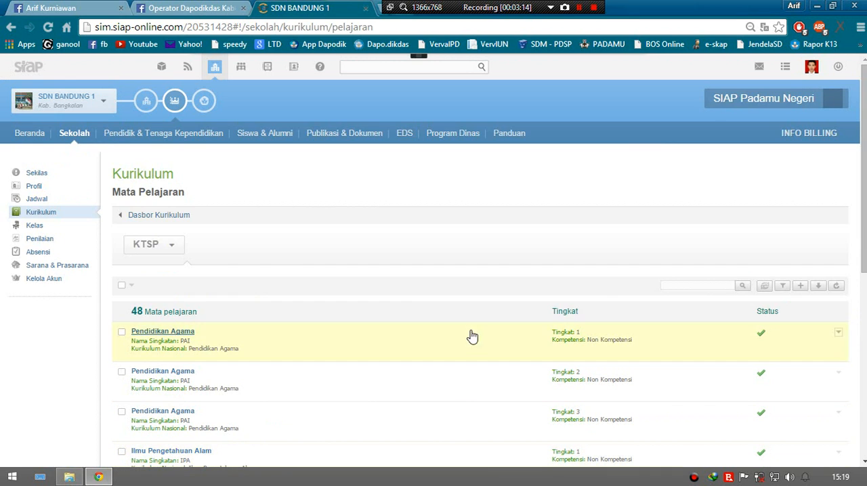
click(142, 215)
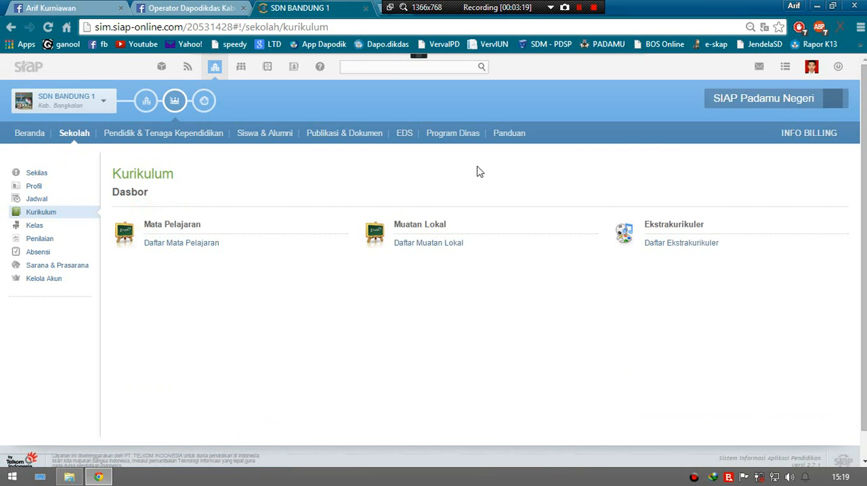
click(429, 244)
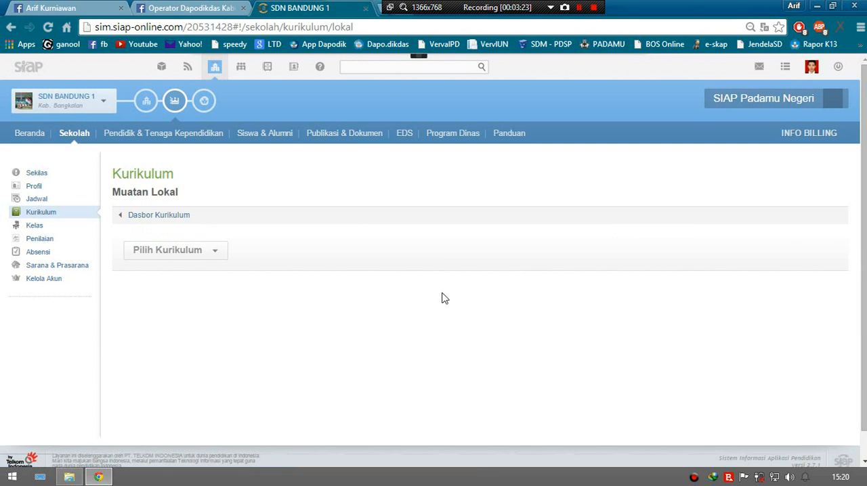
click(186, 250)
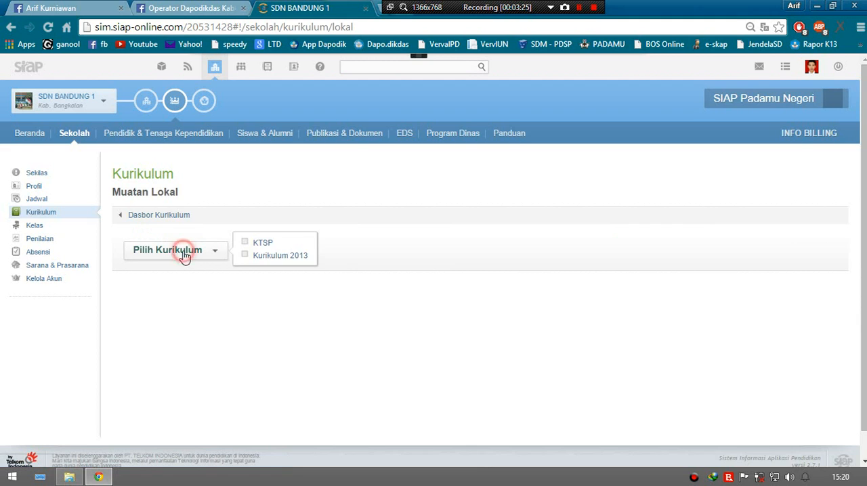
click(256, 244)
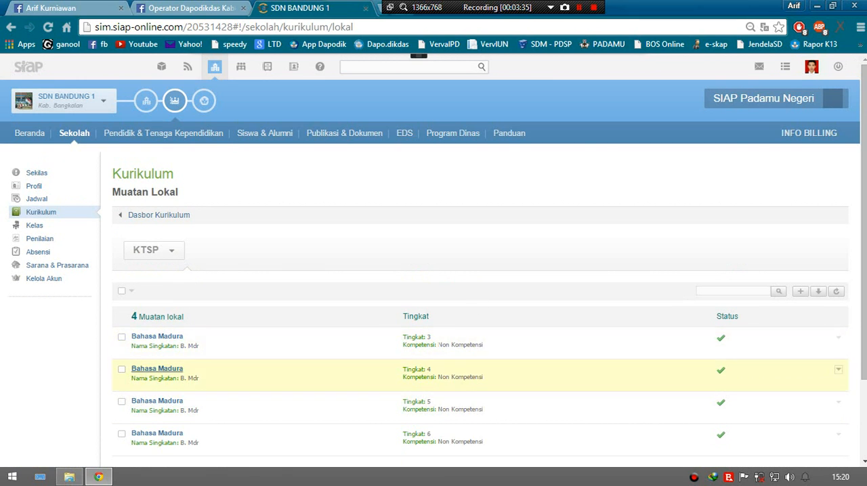
Step: Try out a new Muatan Lokal entry with Tingkat Mulai 3 and Kompetensi Non Kompetensi, and close the form without saving
scroll(661, 319, down, 1)
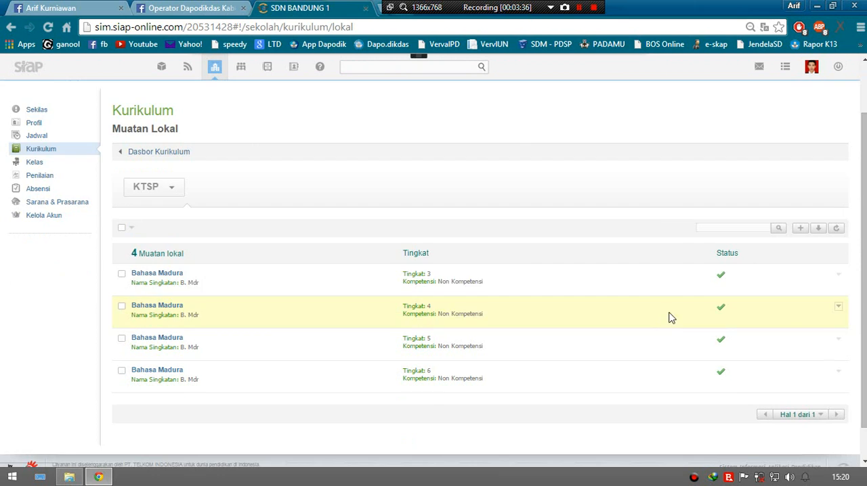
click(800, 229)
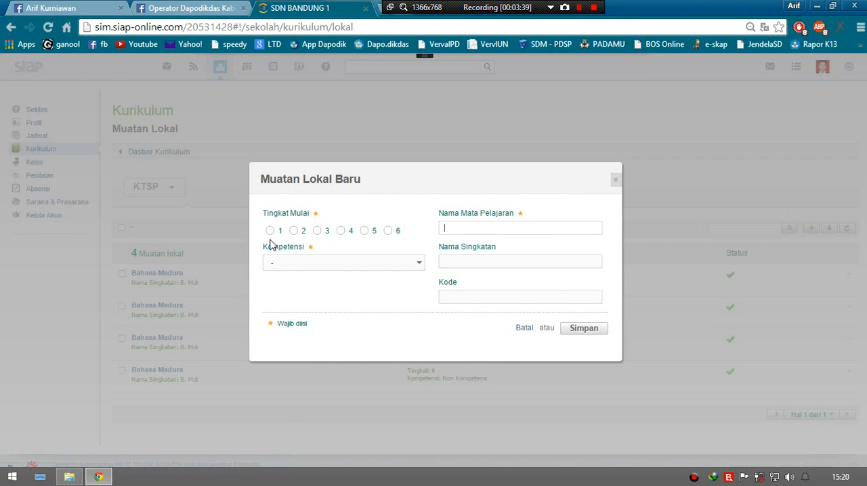
click(315, 231)
click(327, 265)
click(318, 285)
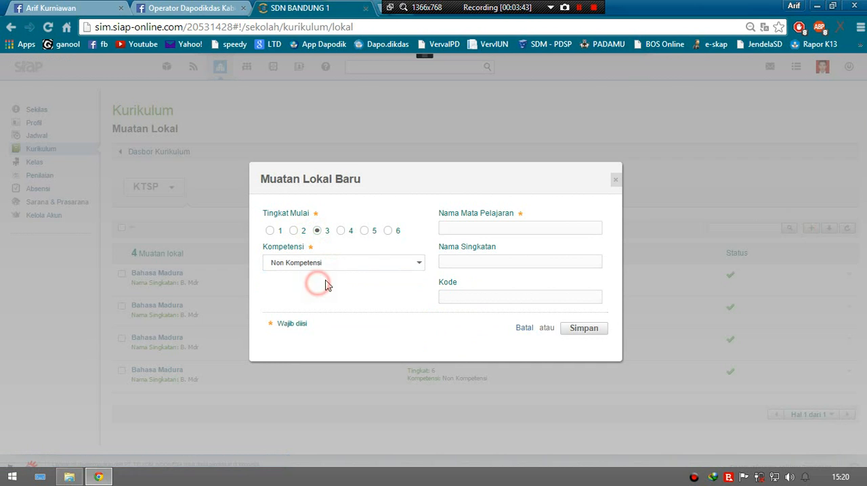
click(494, 221)
click(463, 260)
click(457, 259)
click(485, 258)
click(525, 263)
click(615, 179)
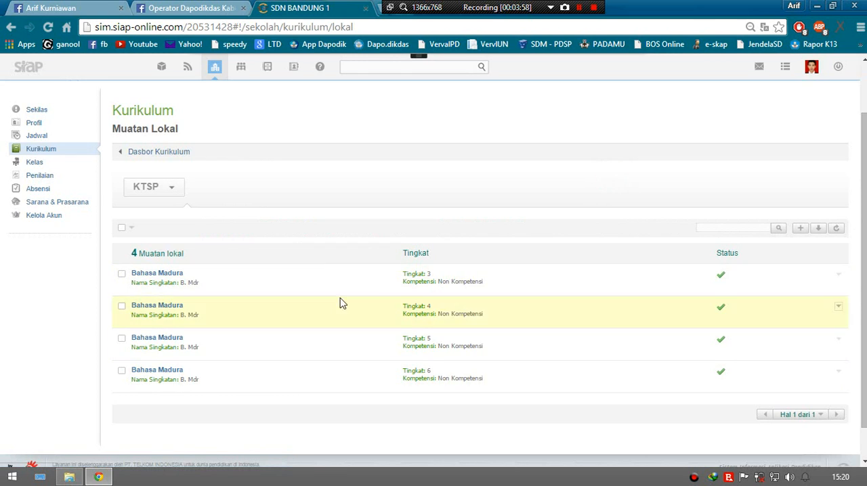
Step: Open the Ekstrakurikuler list, try out a new entry with Bidang Kegiatan Olahraga, and close the form without saving
click(169, 153)
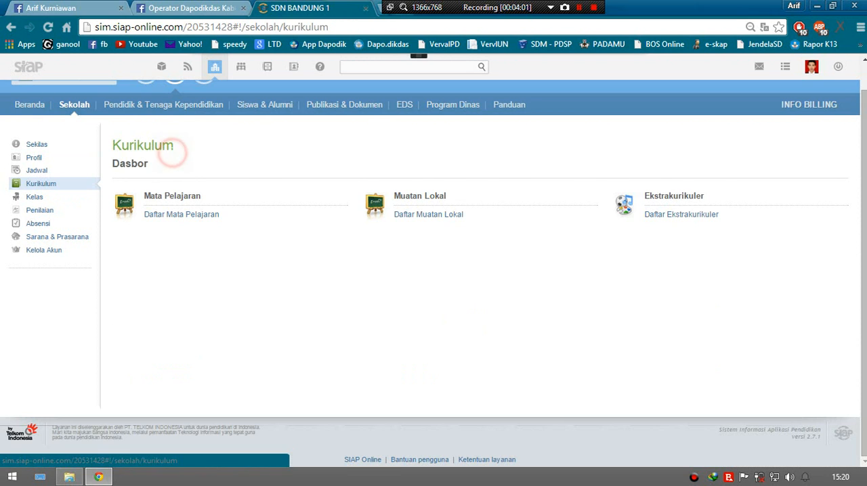
click(686, 222)
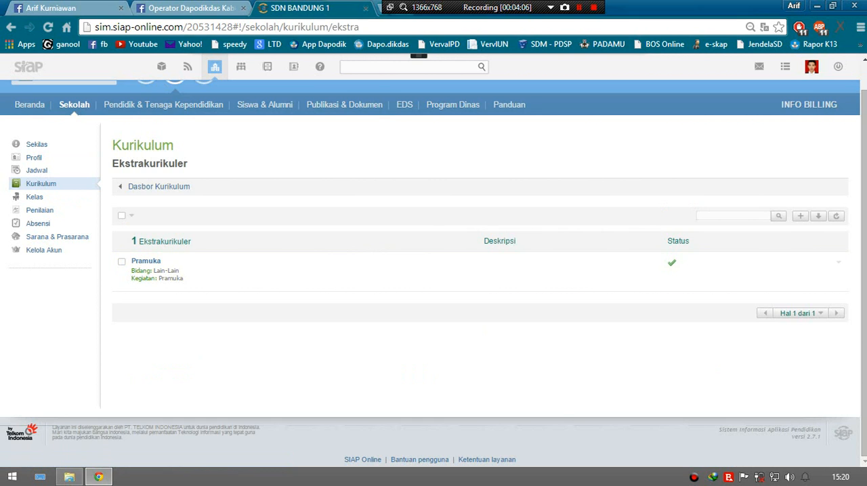
click(801, 215)
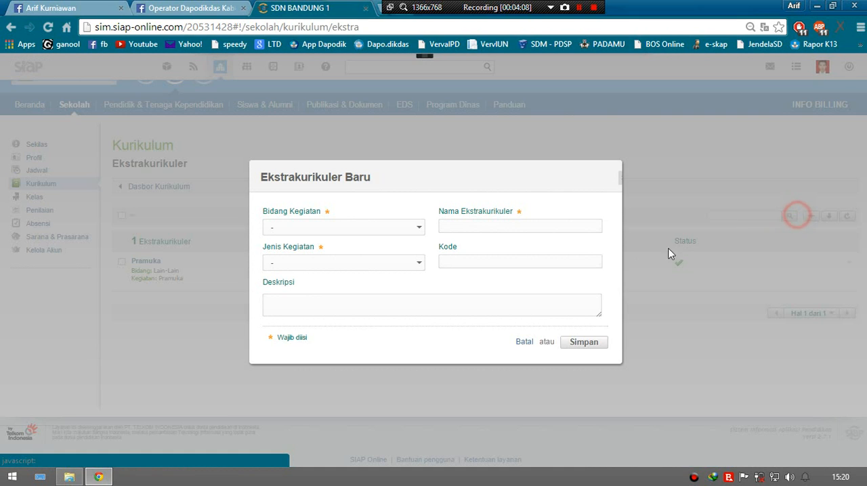
click(371, 228)
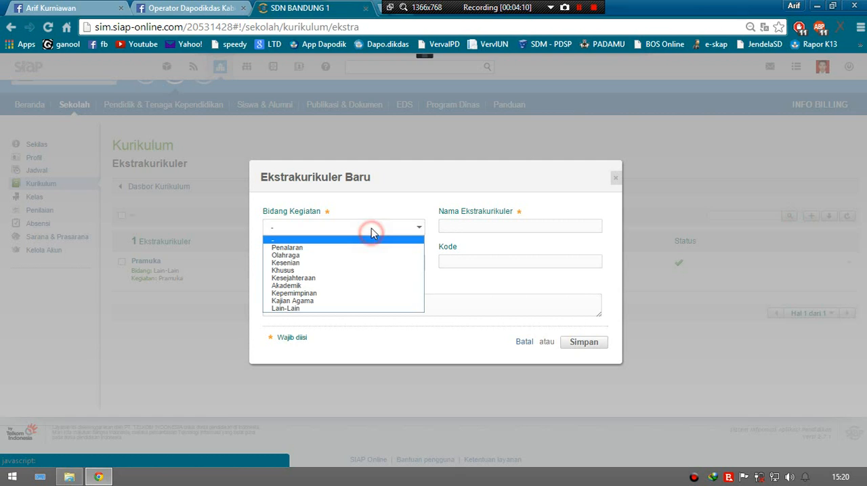
click(341, 255)
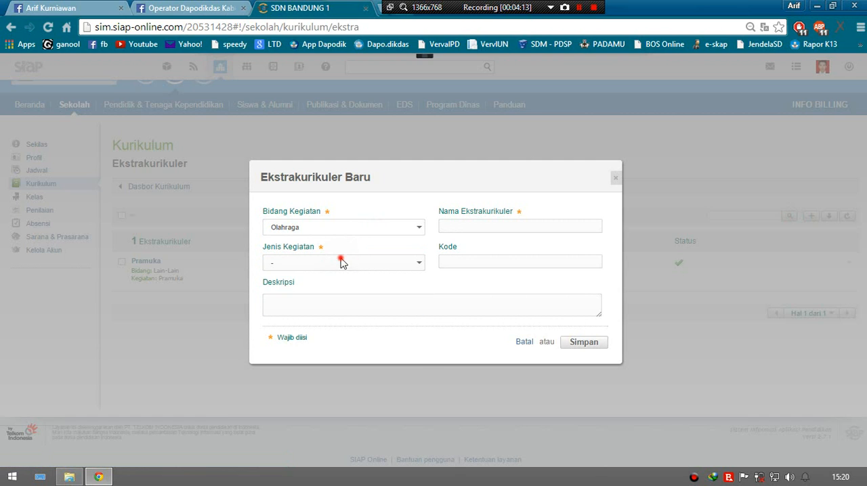
click(340, 262)
click(502, 216)
click(614, 179)
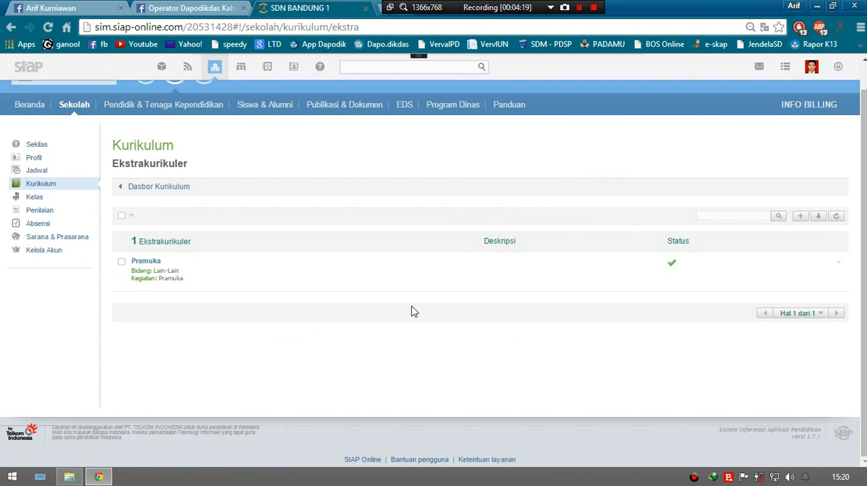
Step: Review the curriculum used by levels 1 to 6 in Kelola Kurikulum under Jadwal and close it without saving
click(168, 188)
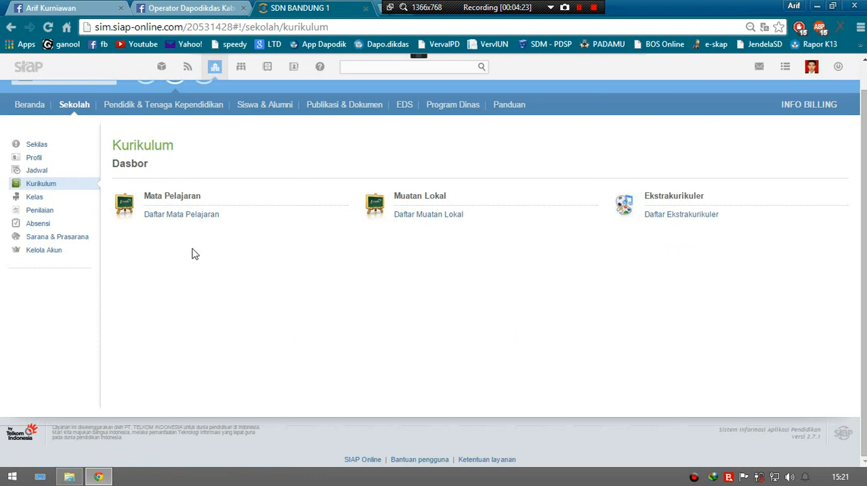
click(35, 171)
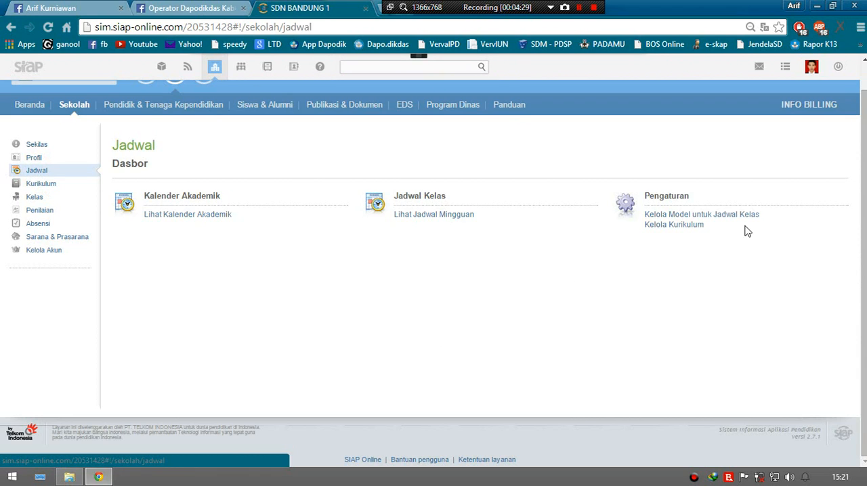
click(684, 227)
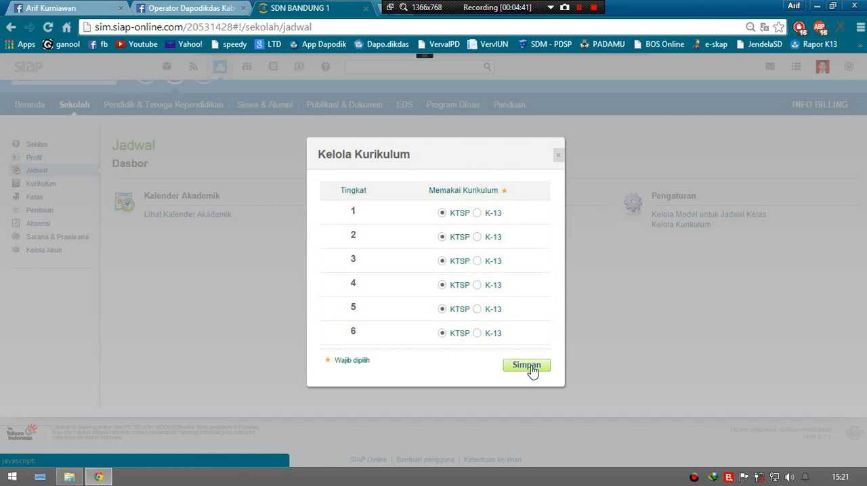
click(561, 156)
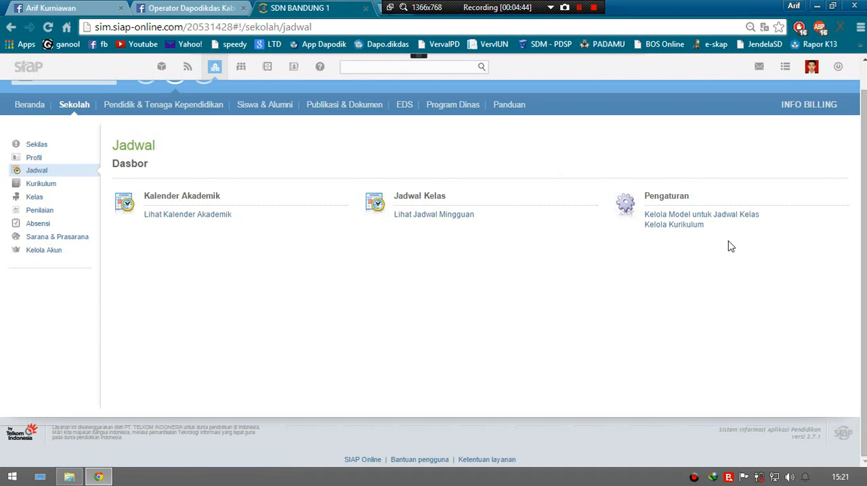
Step: Start a new class schedule model in Kelola Model Jadwal Kelas and name it Kurikulum KTSP
click(730, 216)
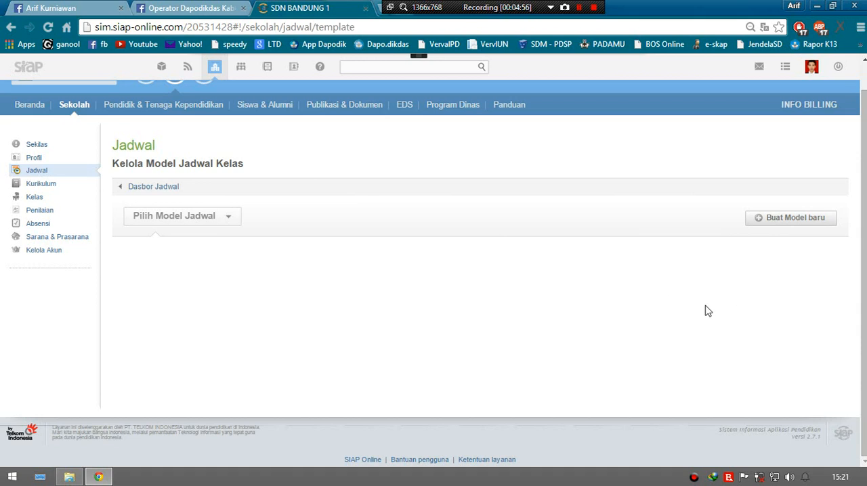
click(793, 223)
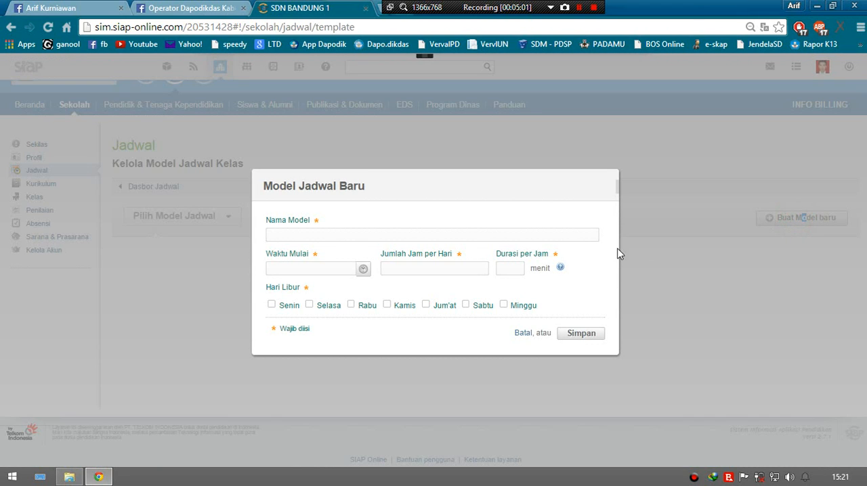
click(573, 237)
text(Kurikulum KTSP)
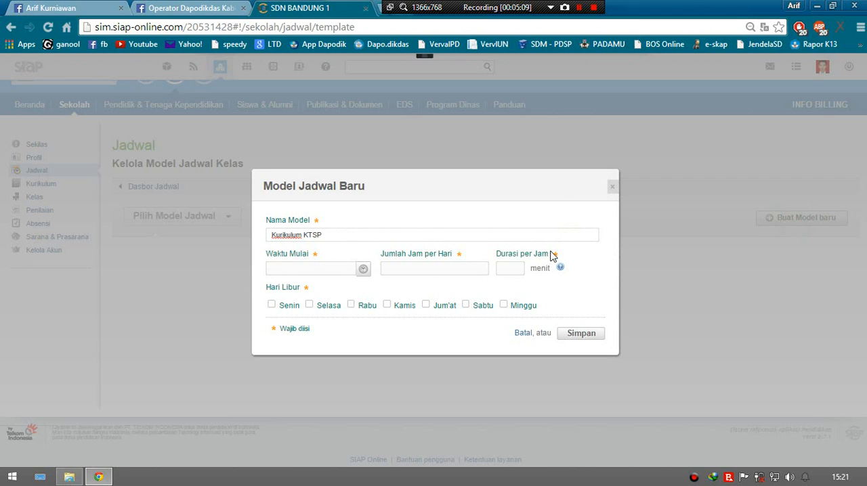
Step: Set the new schedule model's Waktu Mulai to 07:00
click(331, 265)
click(331, 265)
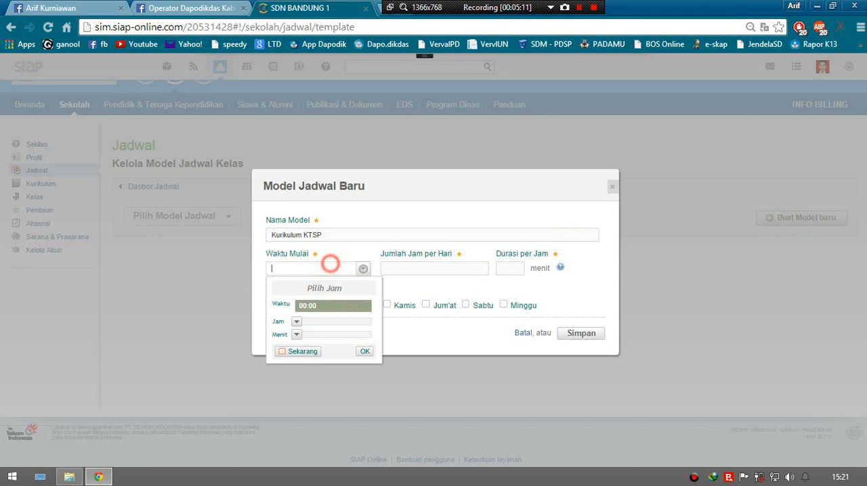
click(338, 251)
click(343, 269)
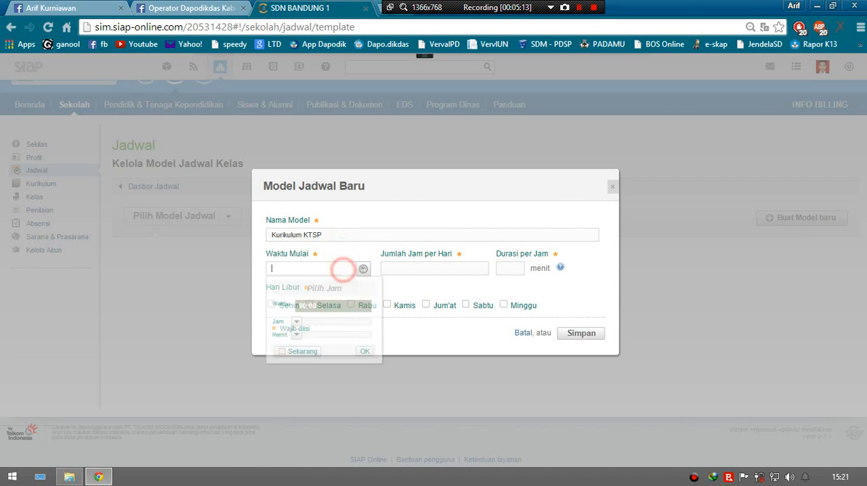
click(343, 253)
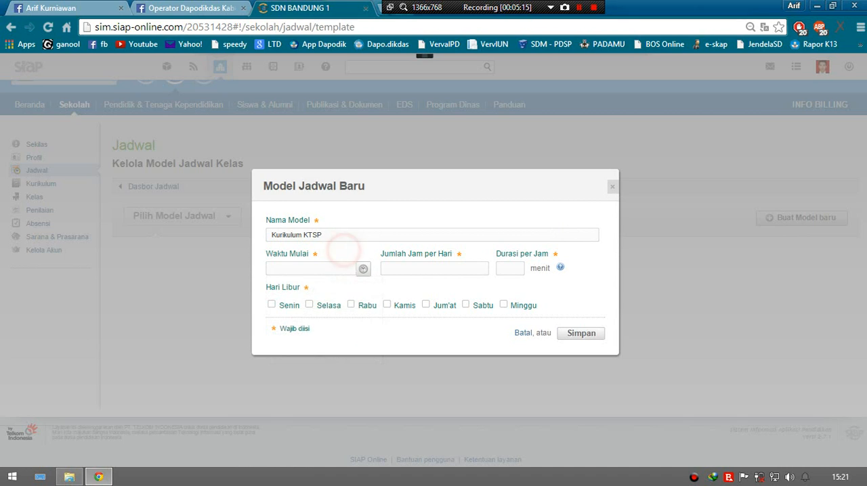
click(351, 268)
click(364, 269)
click(336, 271)
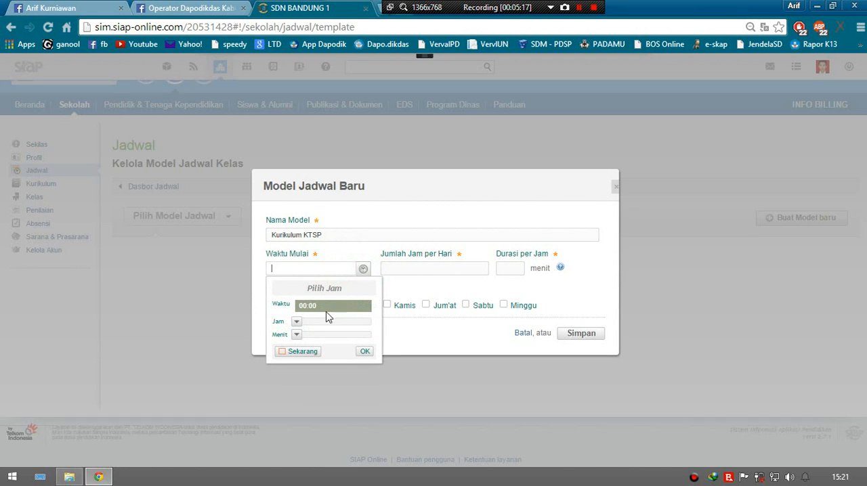
click(321, 323)
drag(324, 328, 321, 329)
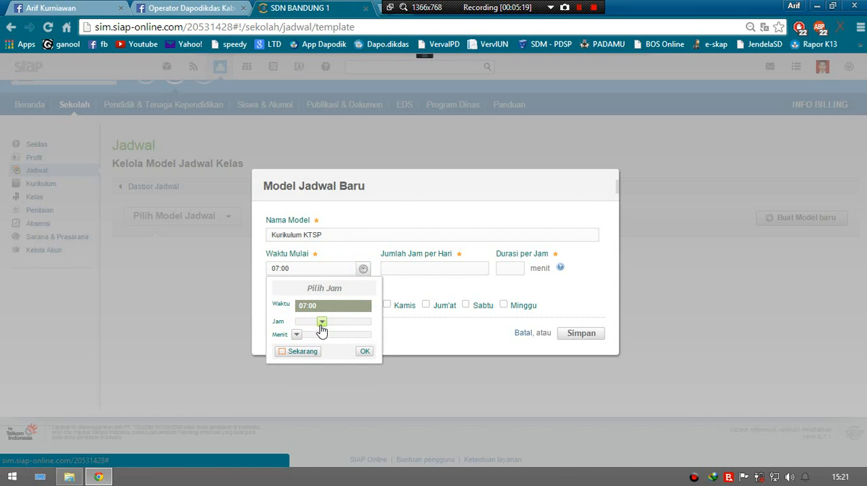
click(404, 279)
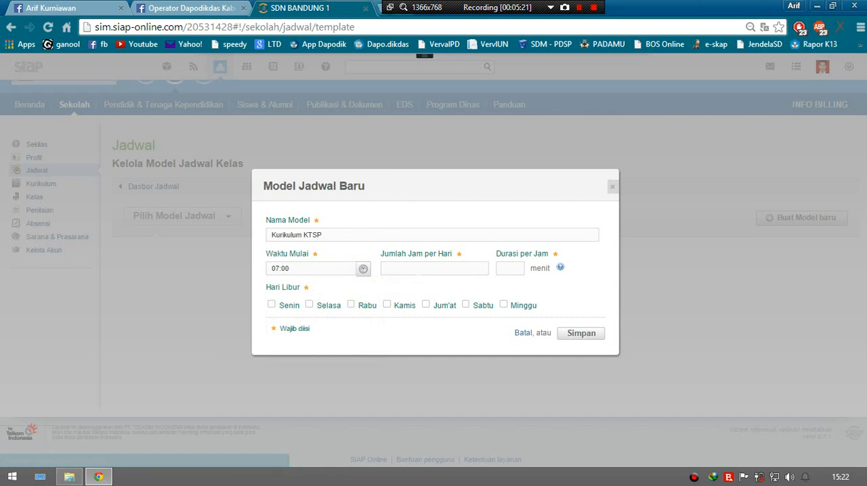
Step: Set 8 hours per day at 45 minutes each, mark Minggu as Hari Libur, and save the schedule model
click(418, 271)
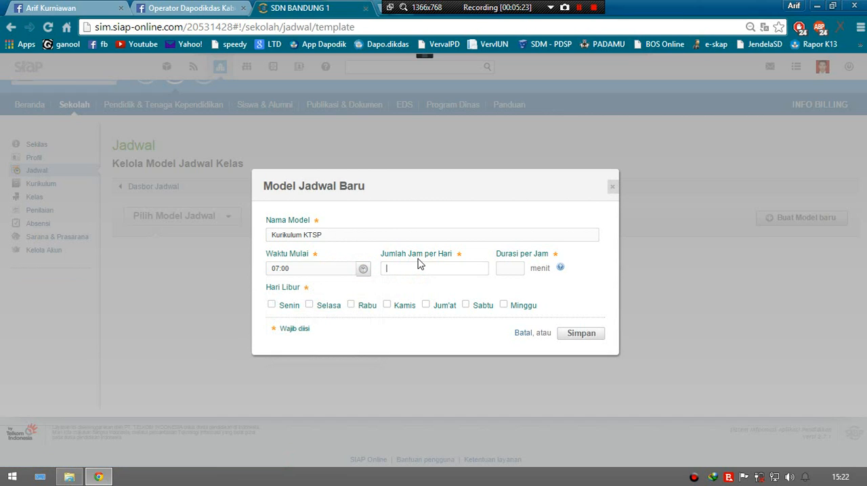
text(8)
click(512, 268)
click(503, 305)
click(580, 334)
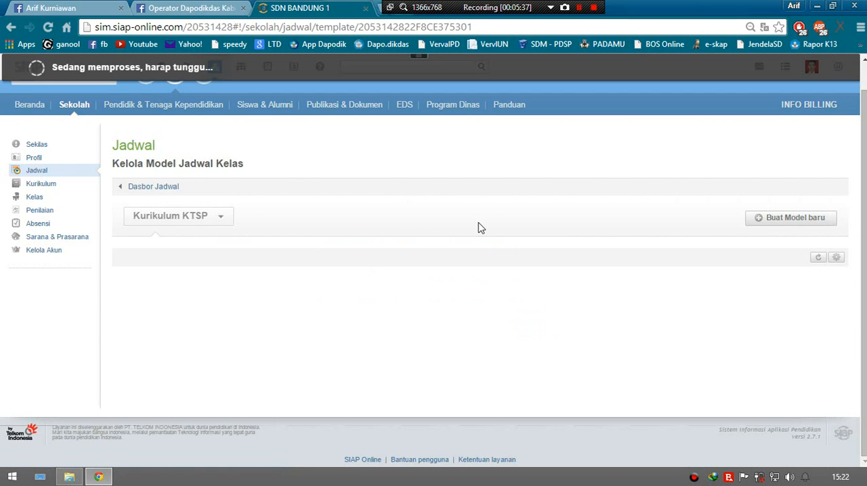
Step: Change Senin's first hour, 07:00 to 07:45, to the activity Upacara and save it
scroll(433, 271, down, 3)
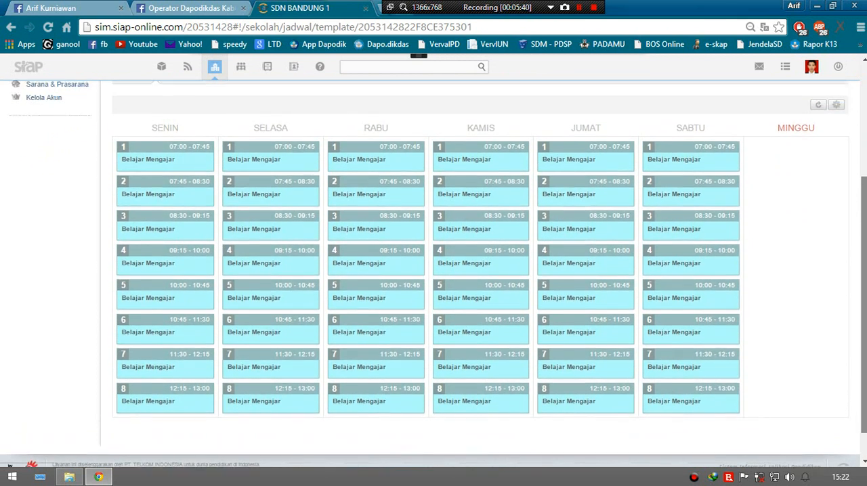
drag(864, 305, 864, 285)
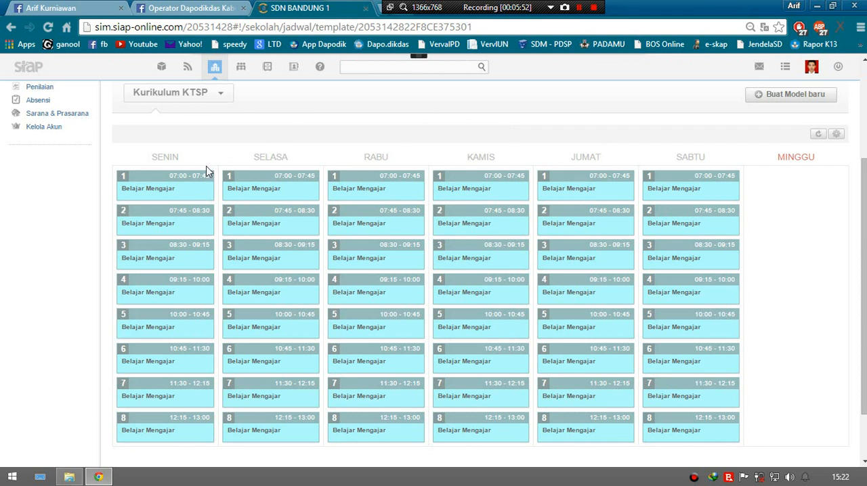
click(153, 189)
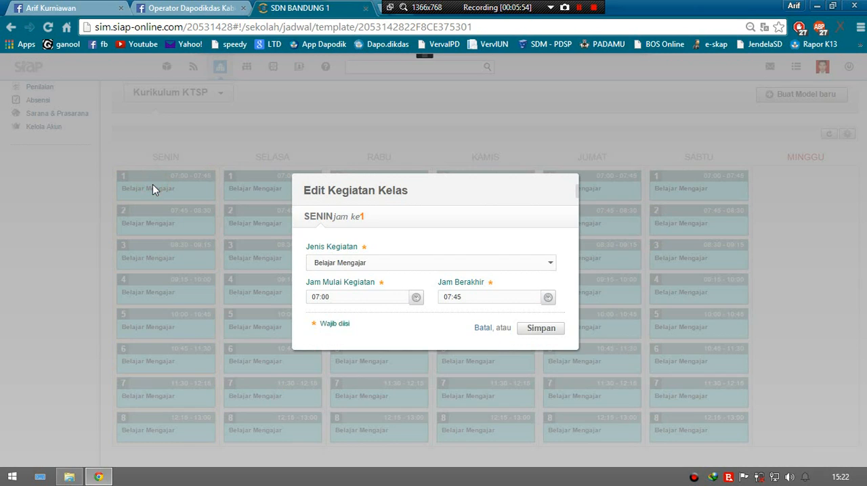
click(429, 263)
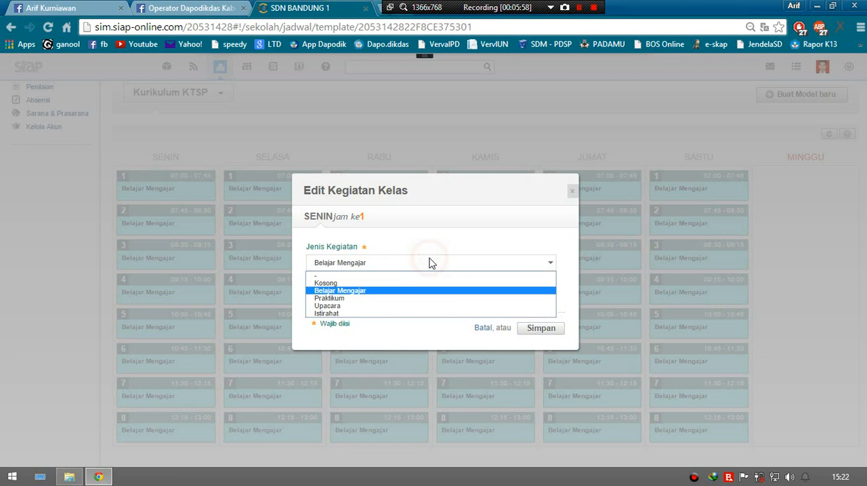
click(343, 308)
click(360, 296)
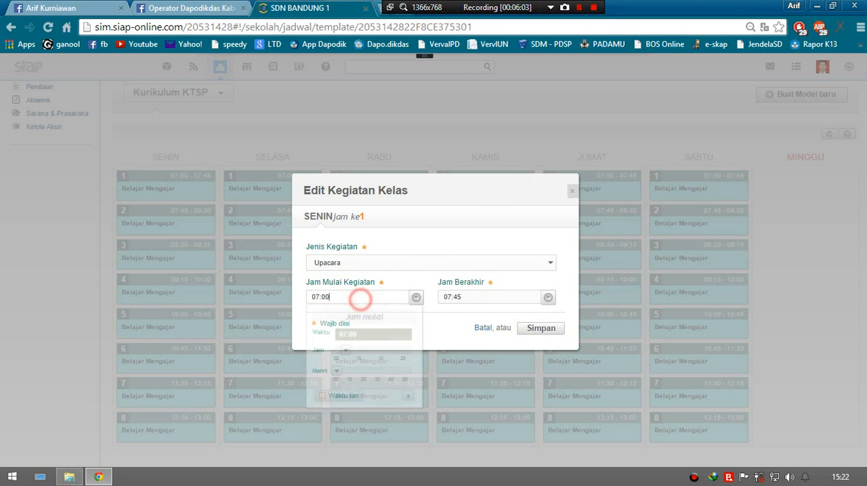
click(478, 297)
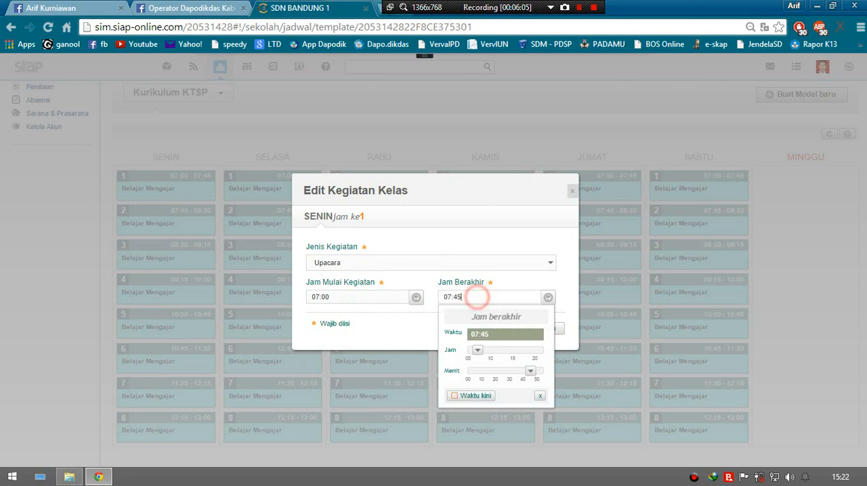
click(491, 223)
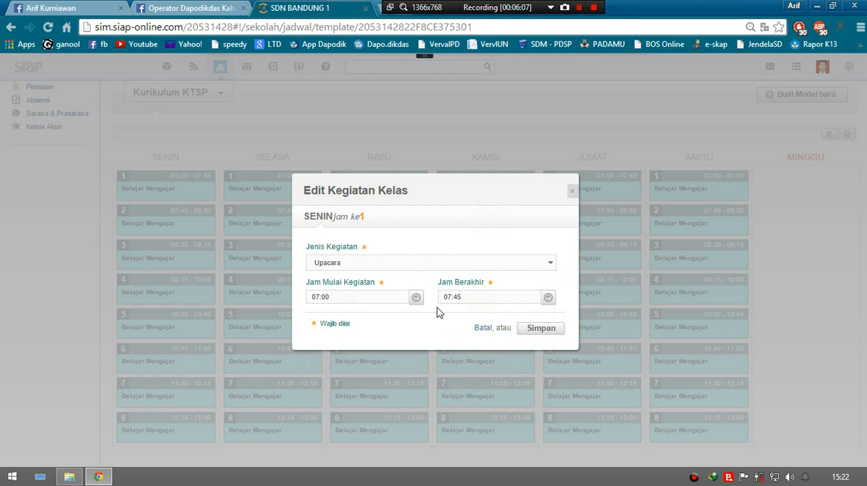
click(552, 331)
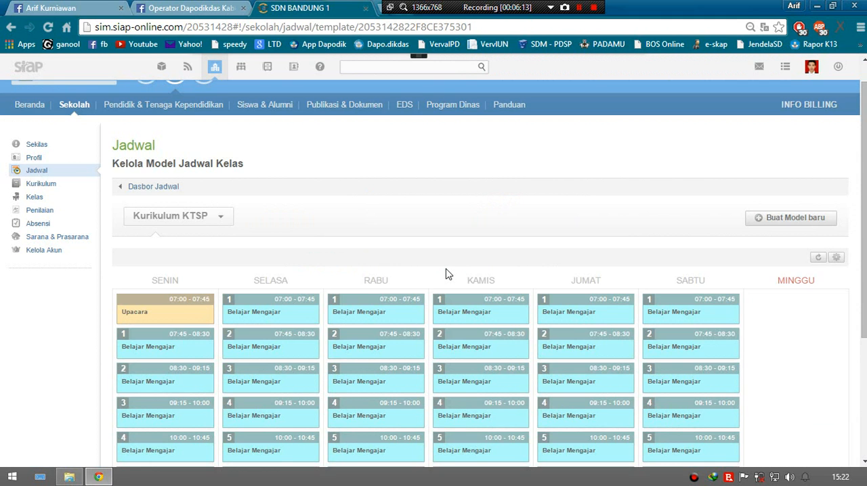
Step: Try to open Senin's 10:00 to 10:45 slot for editing in the Kurikulum KTSP schedule model
scroll(434, 250, down, 1)
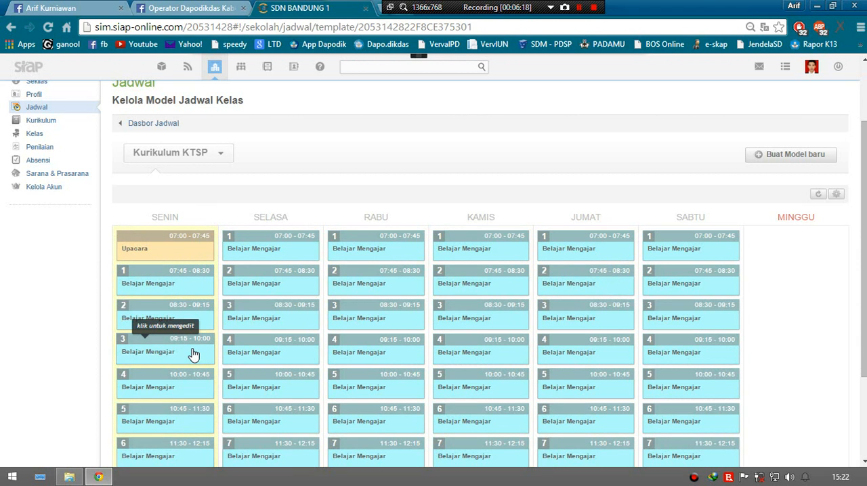
scroll(334, 227, down, 1)
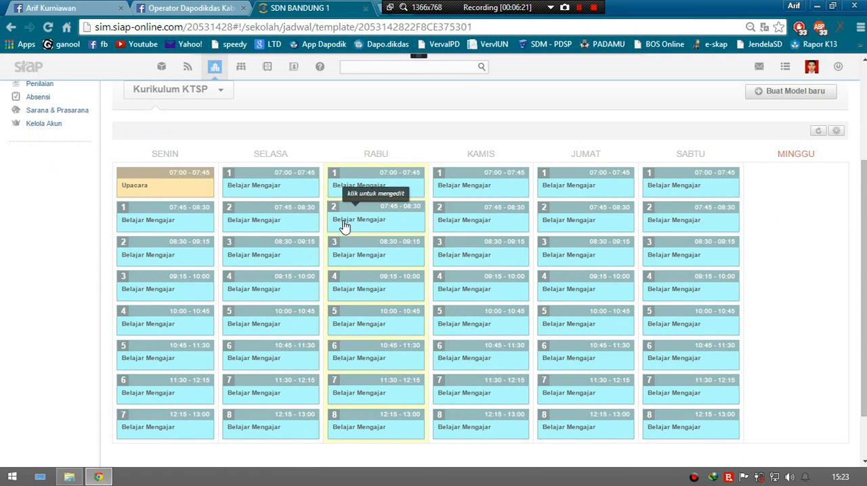
click(176, 320)
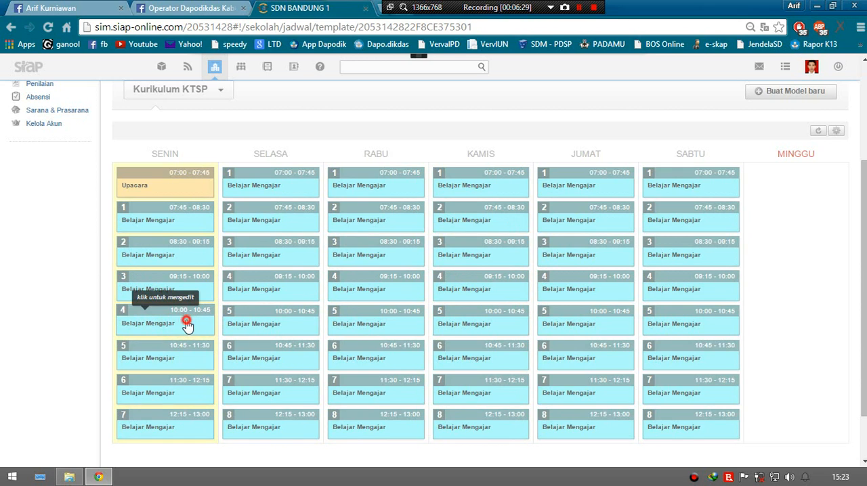
double_click(188, 322)
click(189, 321)
click(66, 307)
click(176, 323)
click(64, 309)
click(156, 322)
scroll(156, 324, up, 2)
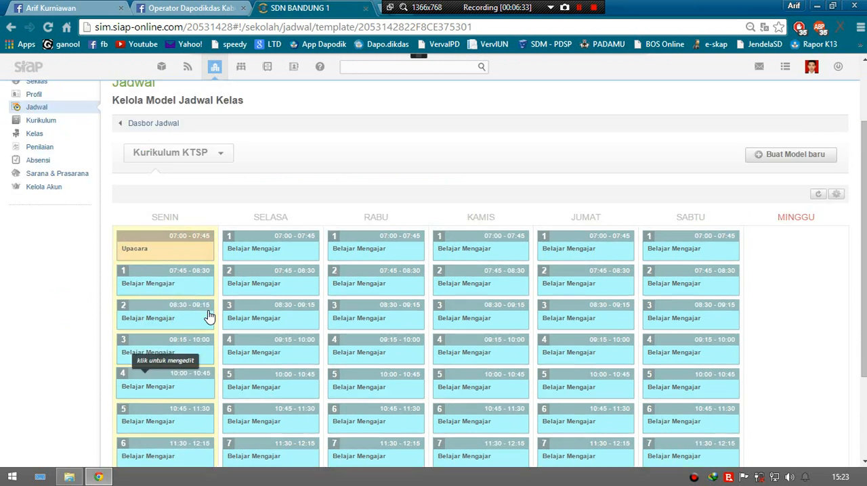
scroll(325, 271, down, 2)
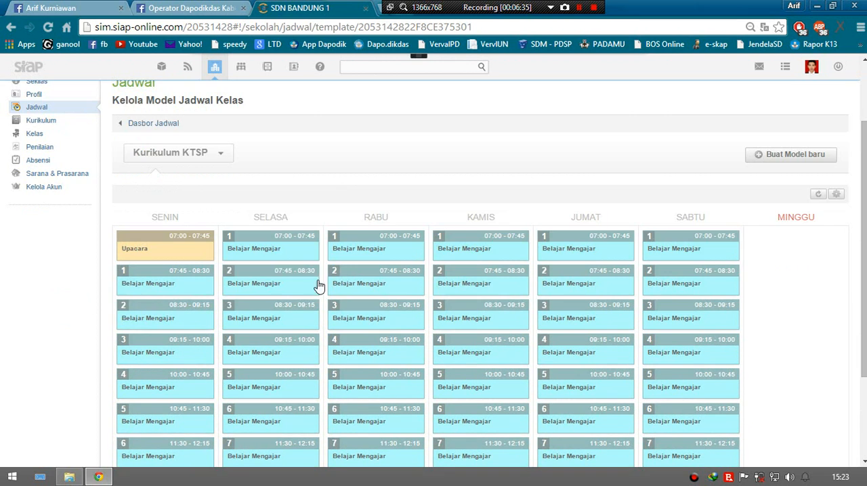
scroll(311, 197, up, 2)
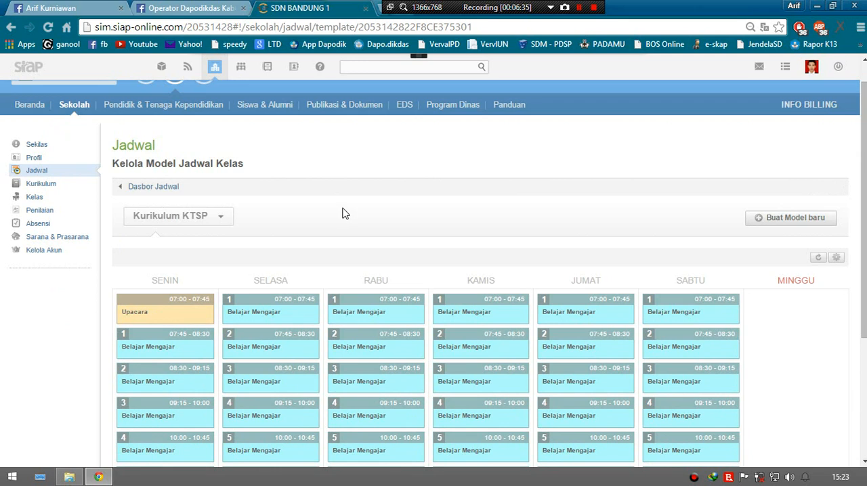
Step: Reload the schedule model page, change Senin's 10:00 to 10:45 slot to Istirahat and save it
click(49, 30)
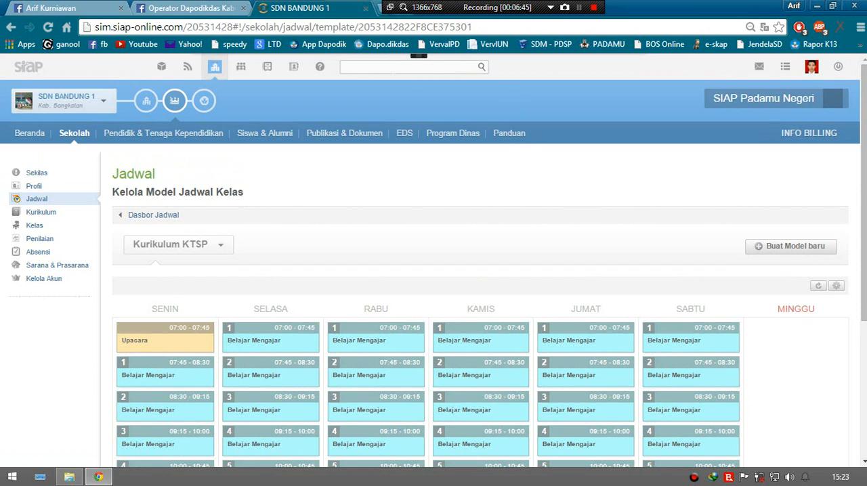
scroll(359, 203, down, 2)
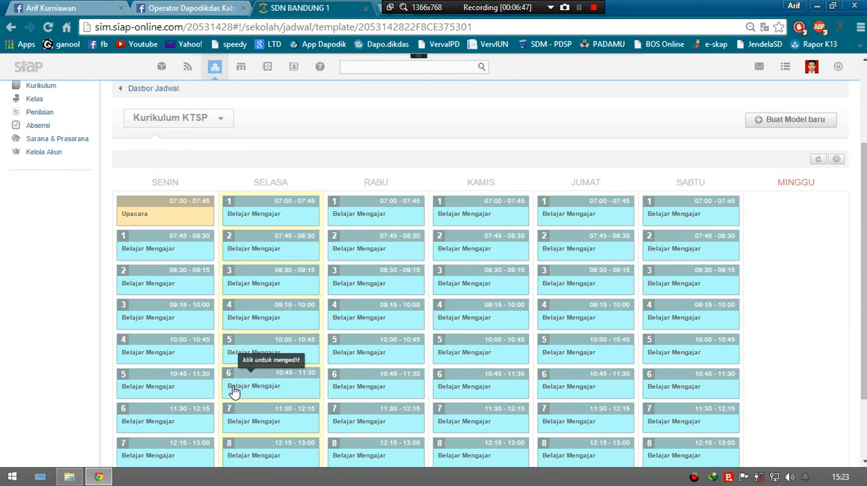
click(175, 345)
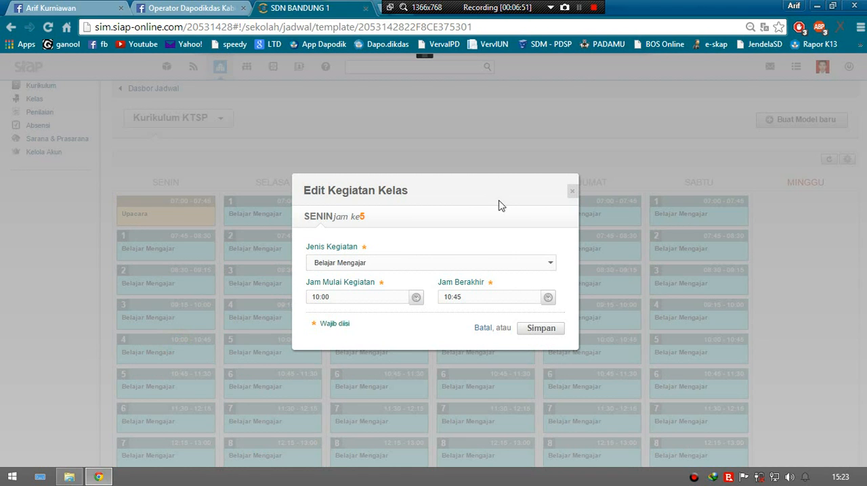
click(401, 262)
click(403, 227)
click(403, 230)
click(400, 264)
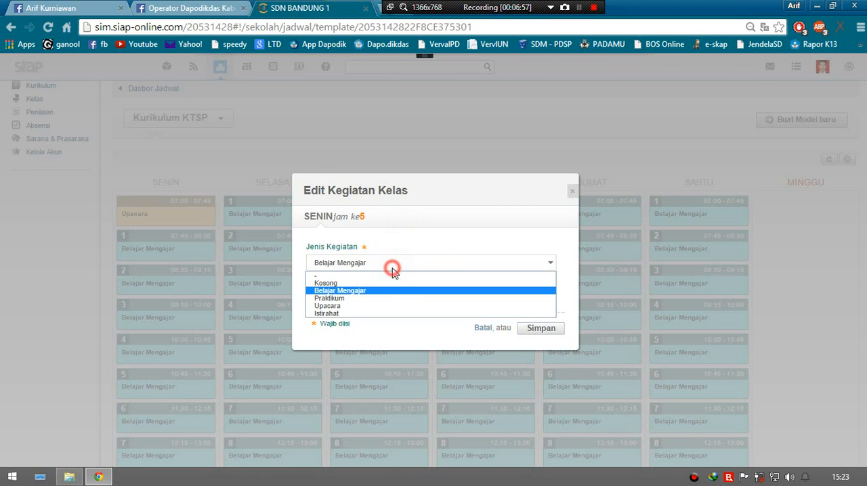
click(347, 313)
click(355, 298)
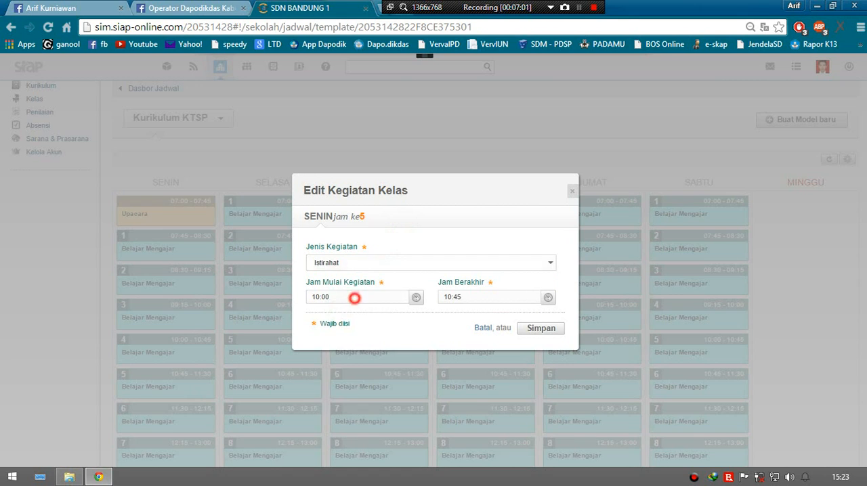
click(364, 290)
click(471, 295)
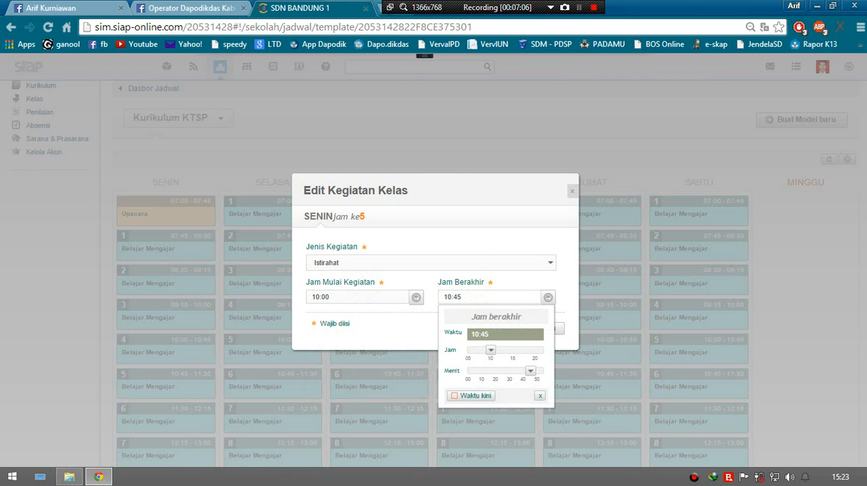
click(453, 231)
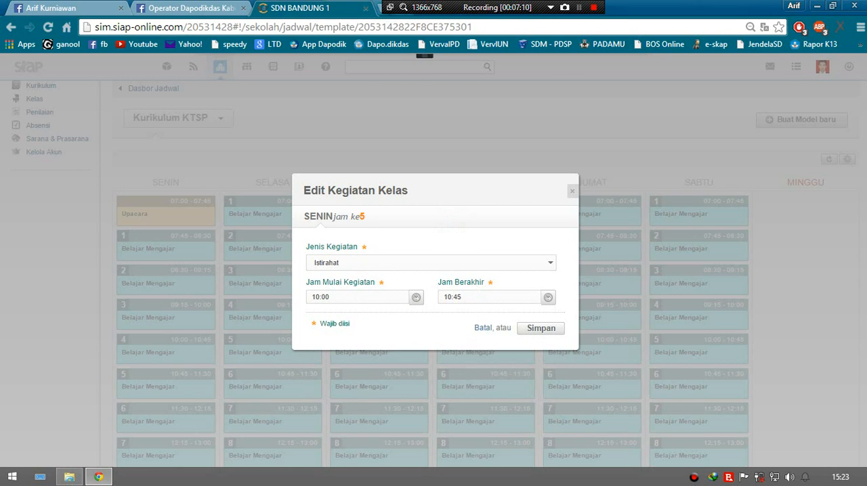
click(551, 332)
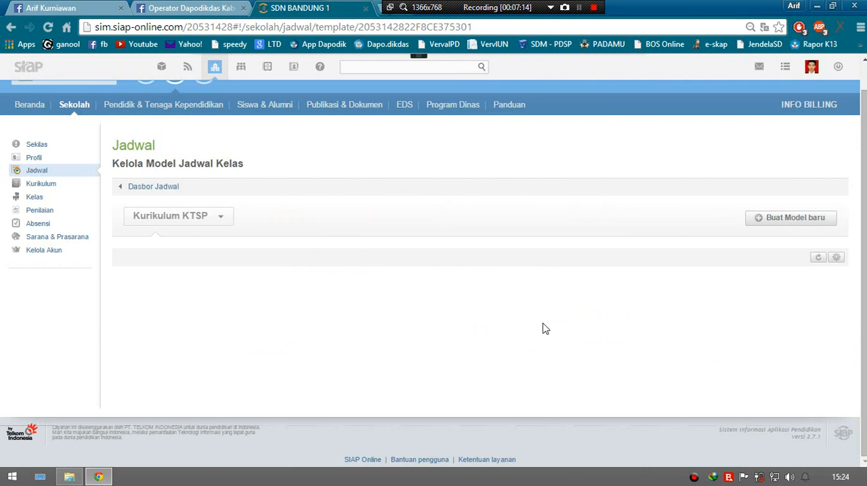
Step: Change Jumat's 11:30 to 12:15 slot to Kosong and save it
scroll(262, 360, down, 1)
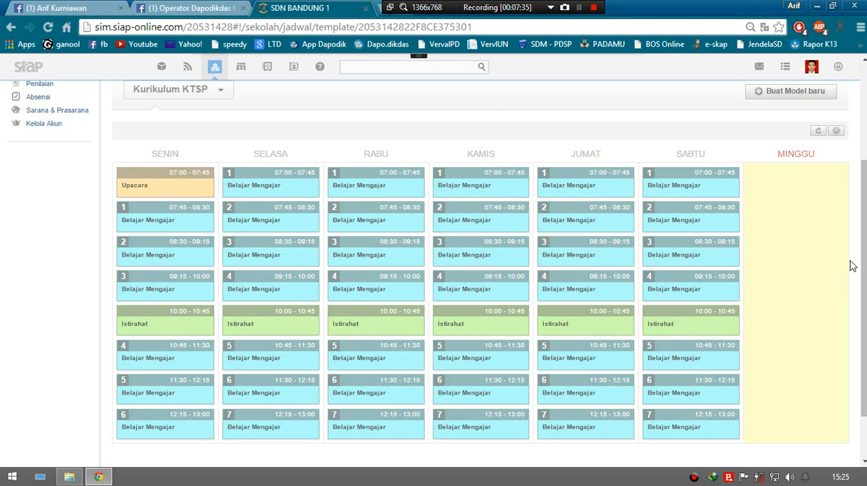
scroll(843, 251, down, 1)
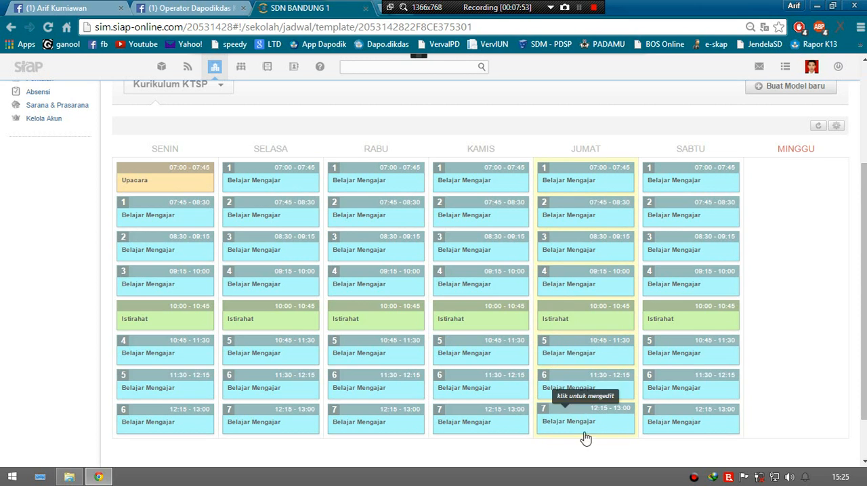
click(586, 386)
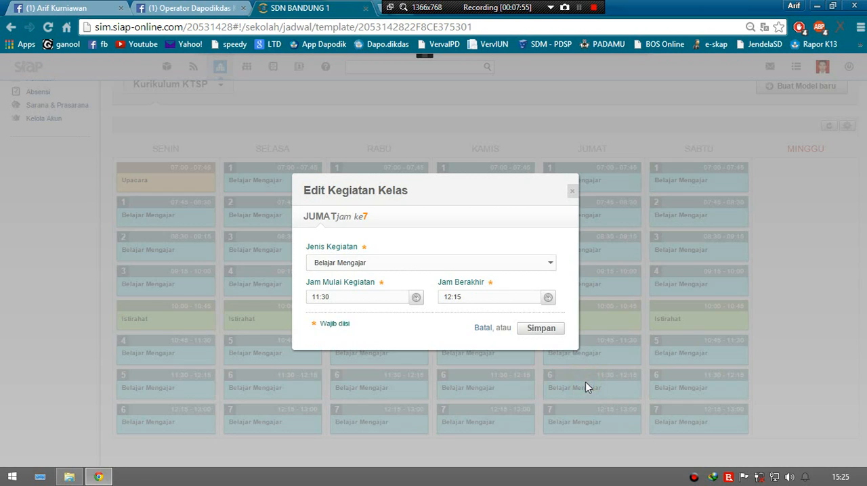
click(427, 268)
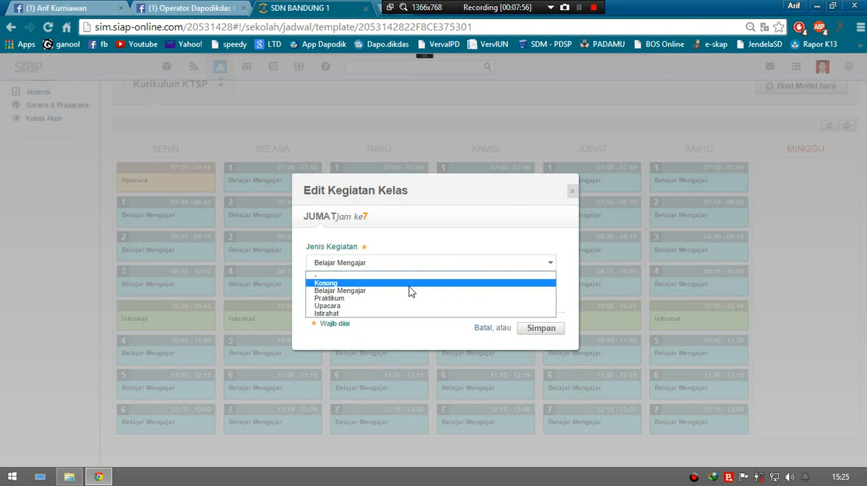
click(410, 289)
click(547, 328)
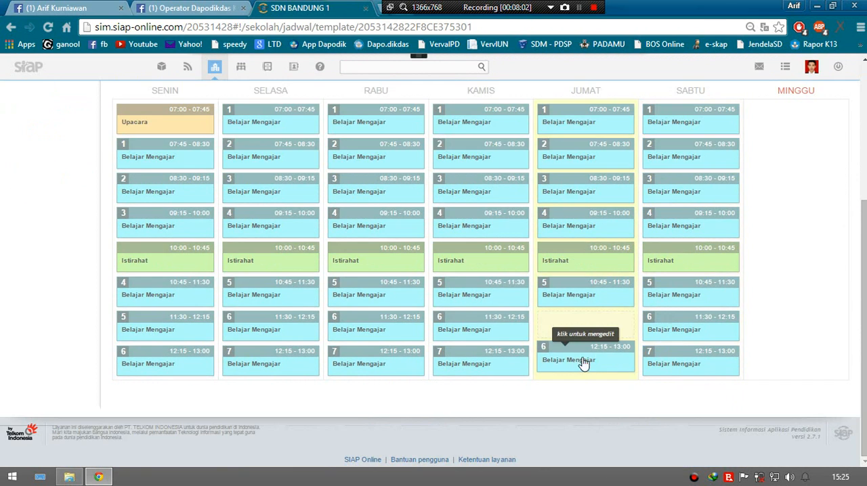
Step: Change Jumat's last slot, 12:15 to 13:00, to Kosong and save it
click(576, 358)
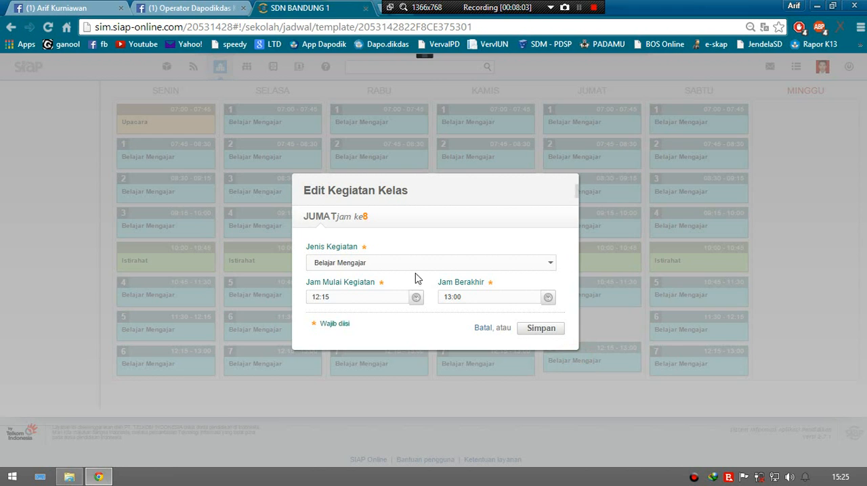
click(396, 264)
click(382, 276)
click(536, 329)
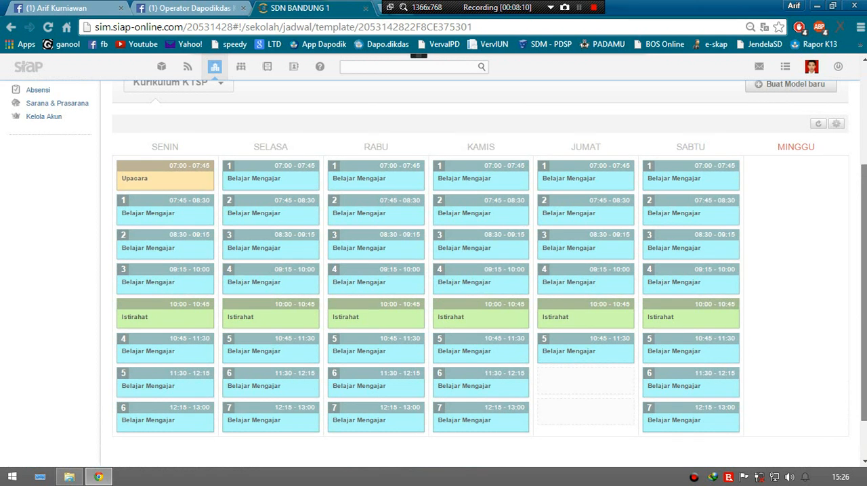
Step: Return to Dasbor Jadwal and open the weekly class schedule of Kelas 1 in Tingkat 1
drag(864, 291, 864, 256)
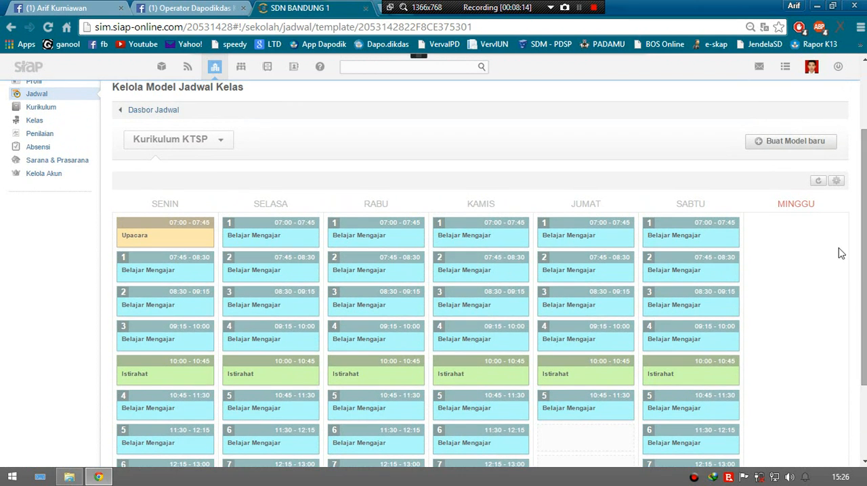
click(161, 113)
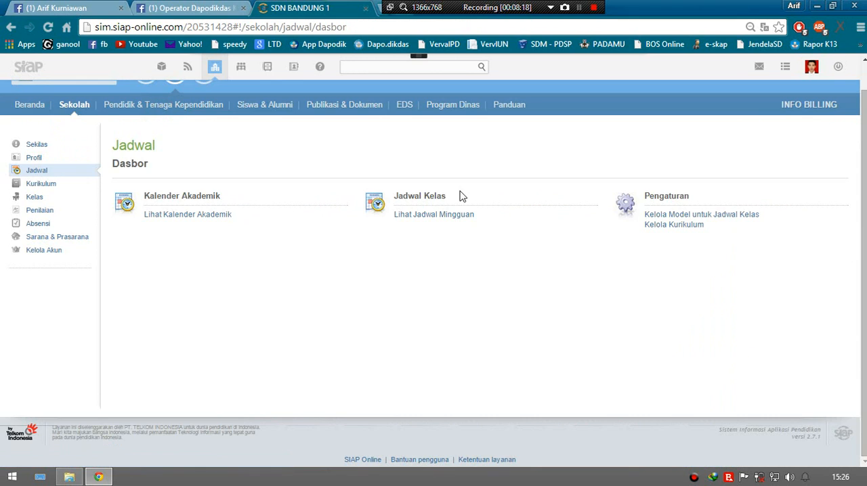
click(465, 216)
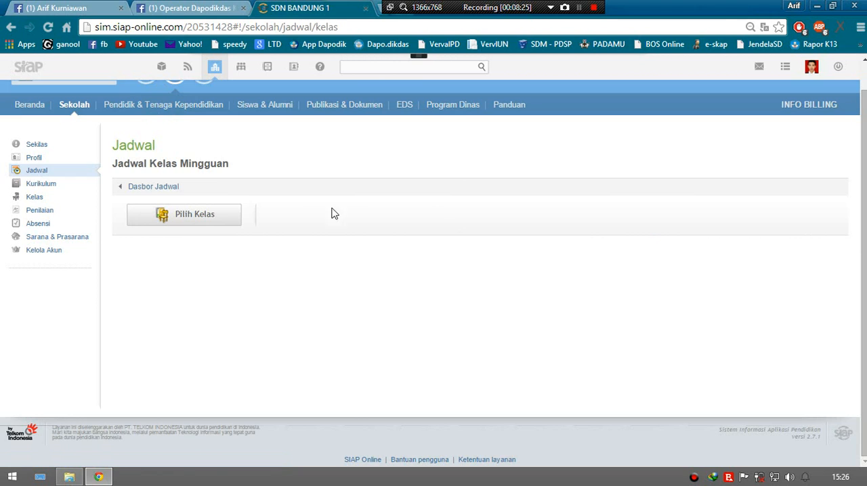
click(208, 220)
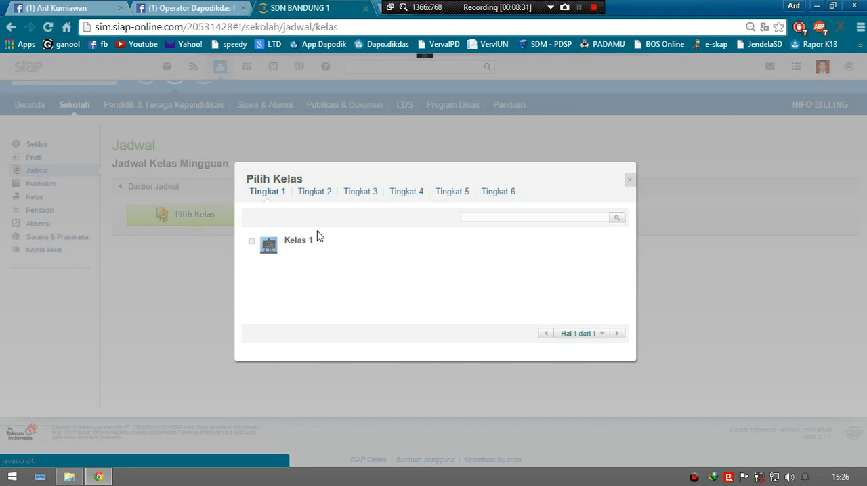
click(282, 246)
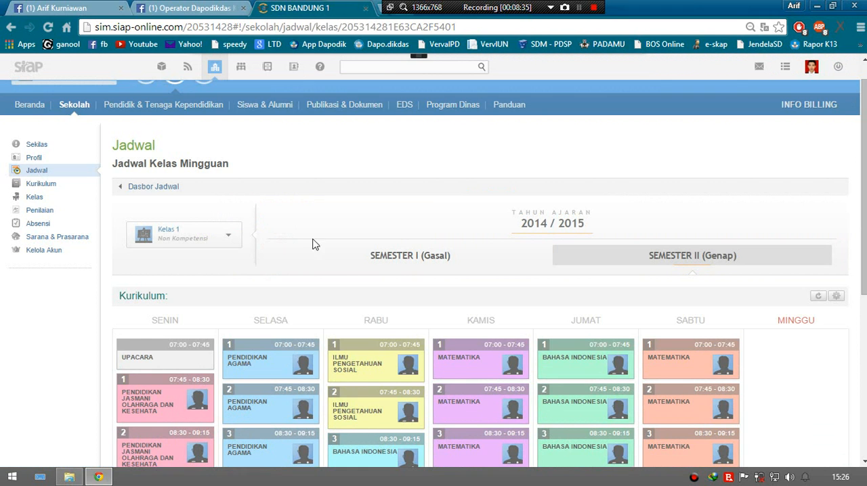
scroll(434, 197, down, 2)
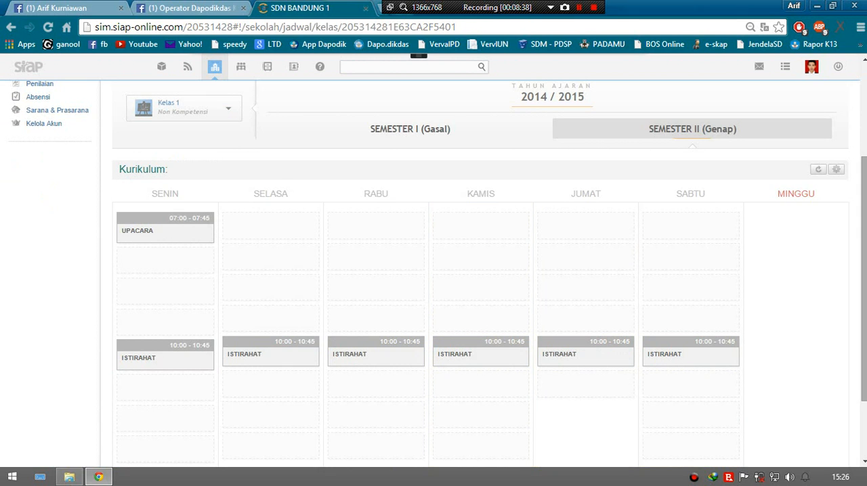
Step: Start a new activity in Senin's slot after Upacara for Kelas 1, with Pendidikan Agama as the subject
scroll(354, 108, down, 1)
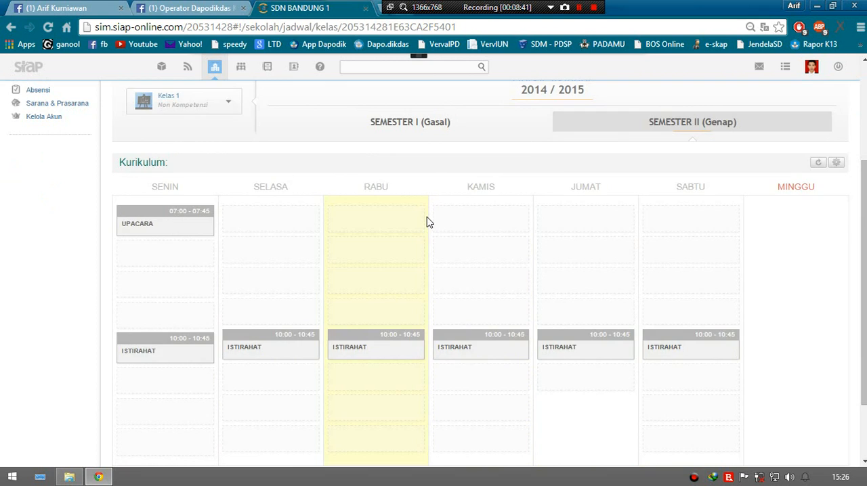
scroll(430, 220, up, 1)
scroll(514, 203, down, 1)
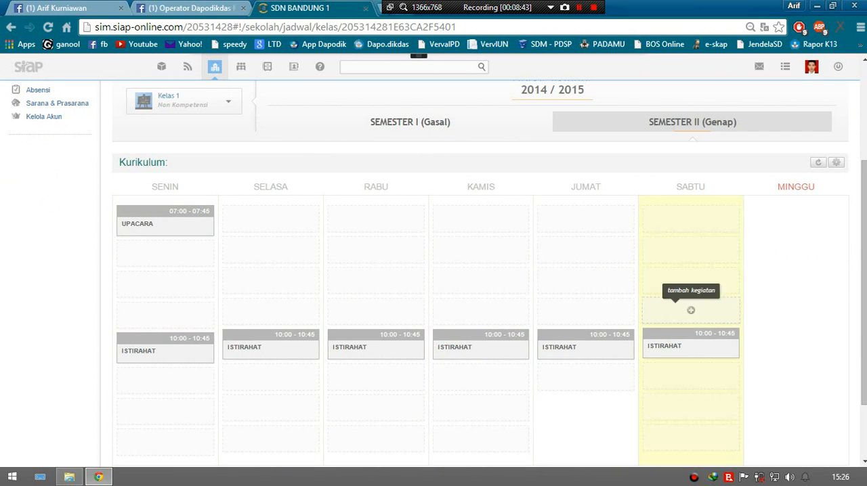
scroll(691, 309, down, 1)
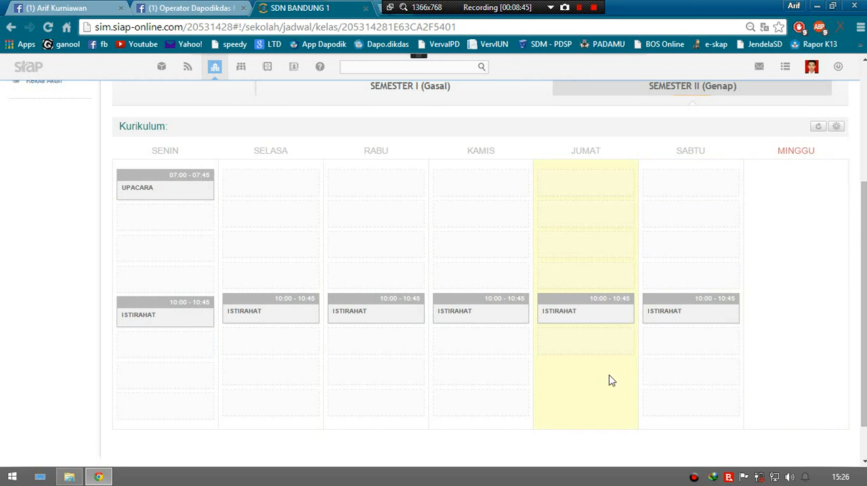
scroll(609, 379, down, 1)
scroll(481, 271, up, 1)
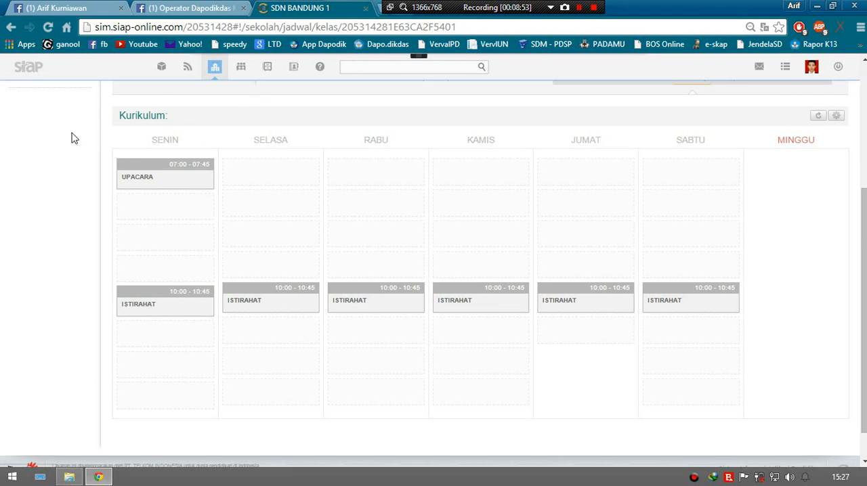
click(166, 209)
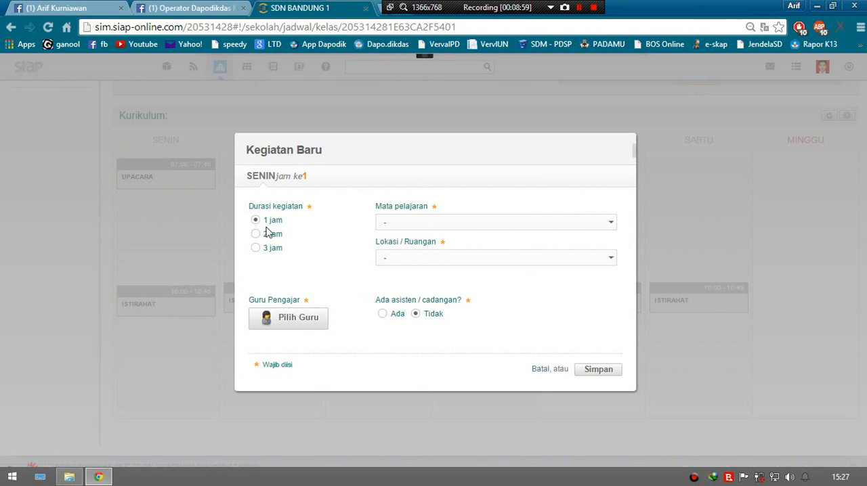
click(400, 223)
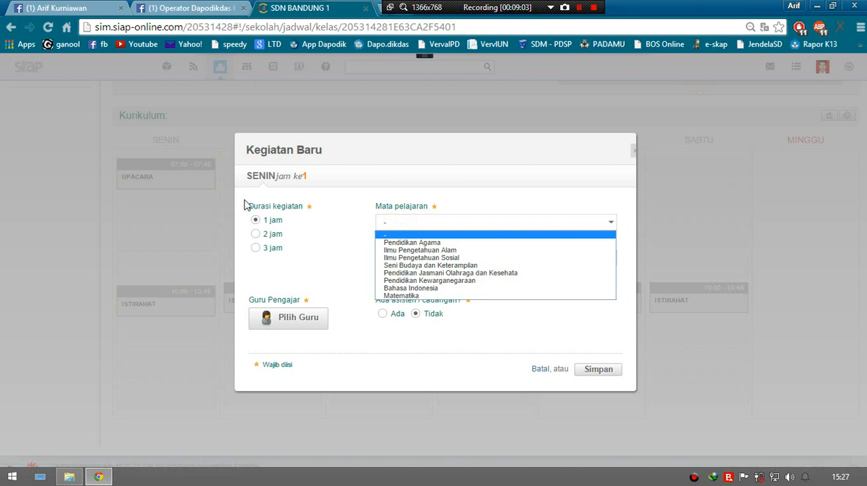
click(439, 243)
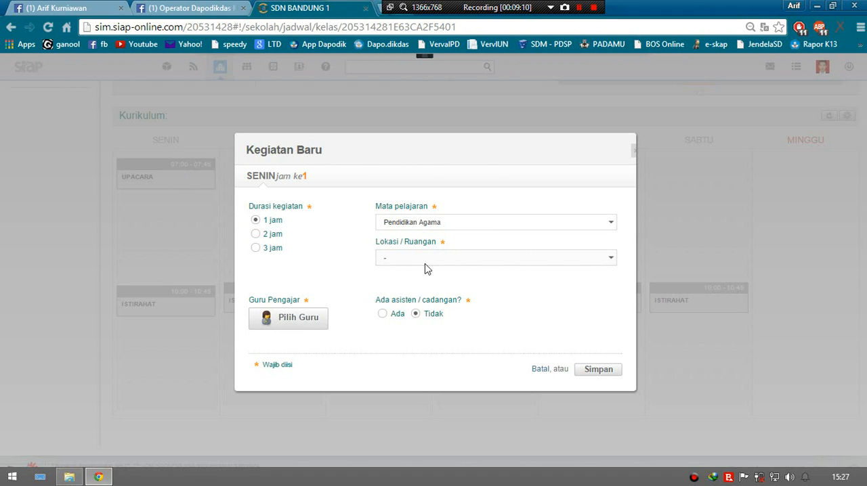
Step: Set the new Senin activity's duration to 3 jam, choose the religion teacher as Guru Pengajar and save it
click(255, 248)
click(304, 319)
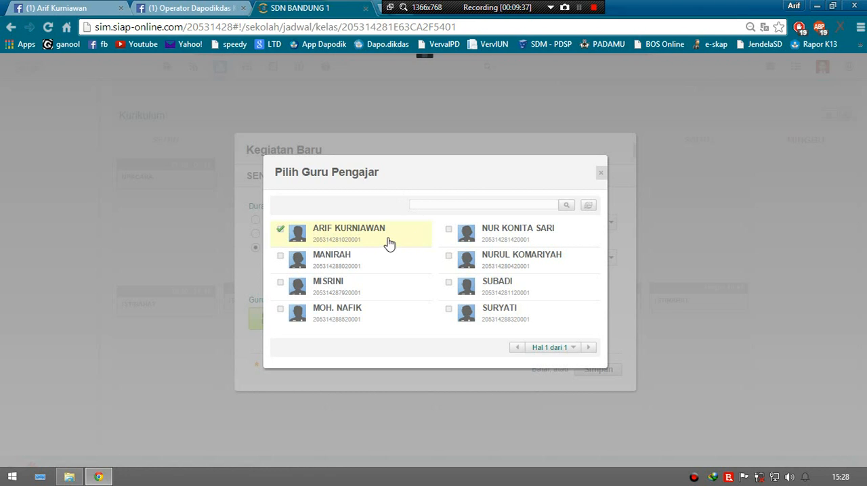
click(379, 317)
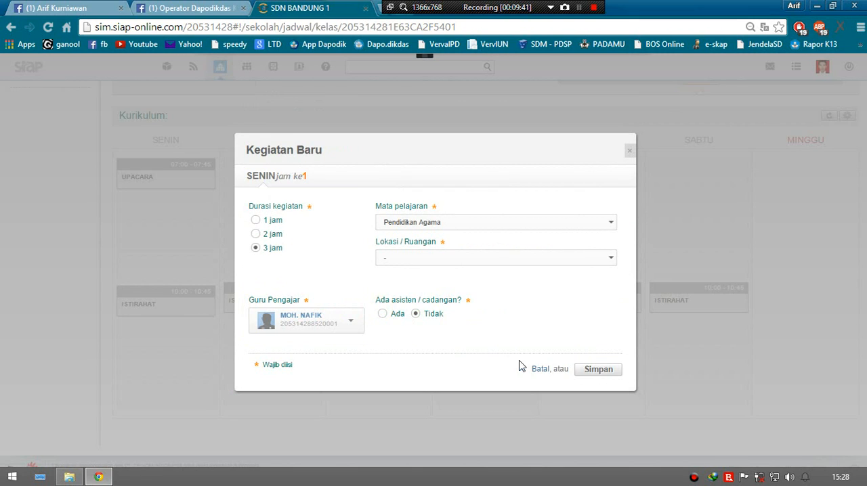
click(606, 374)
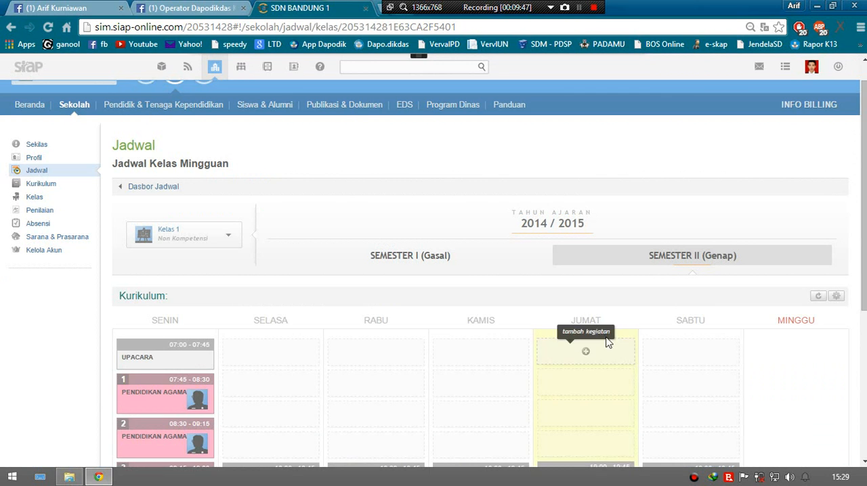
Step: Examine the details of the three Pendidikan Agama periods on Senin in Kelas 1's schedule
scroll(519, 277, down, 1)
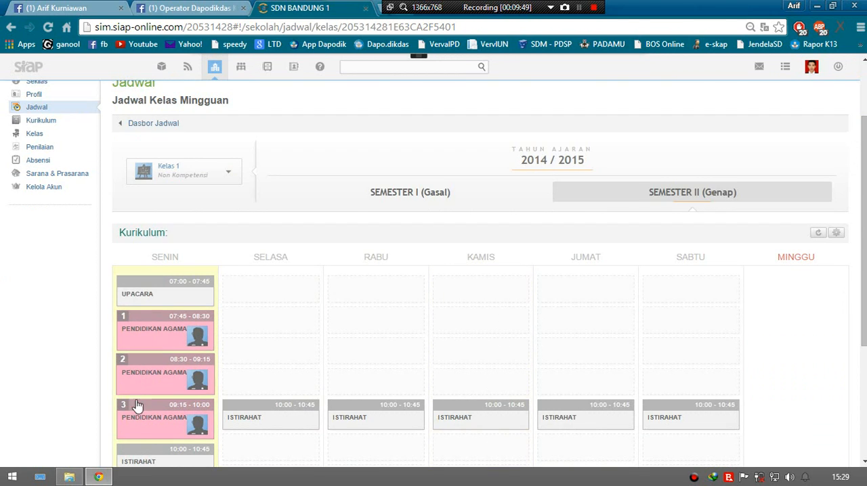
click(166, 329)
scroll(167, 329, down, 1)
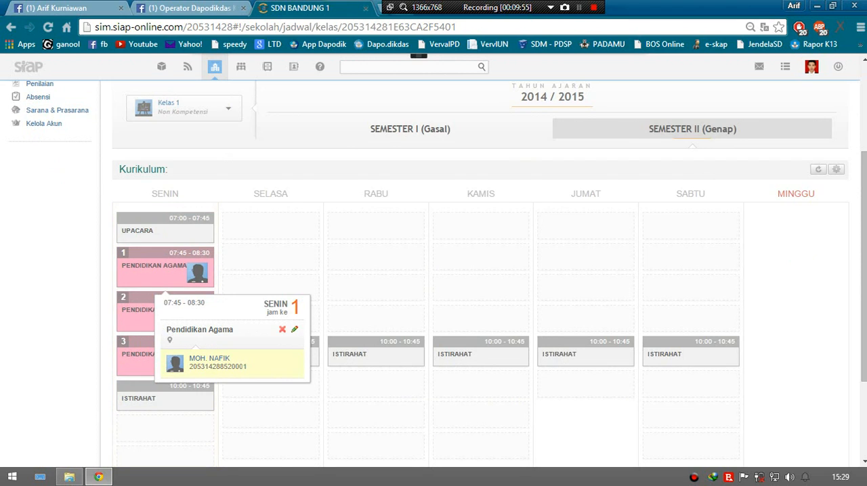
click(129, 312)
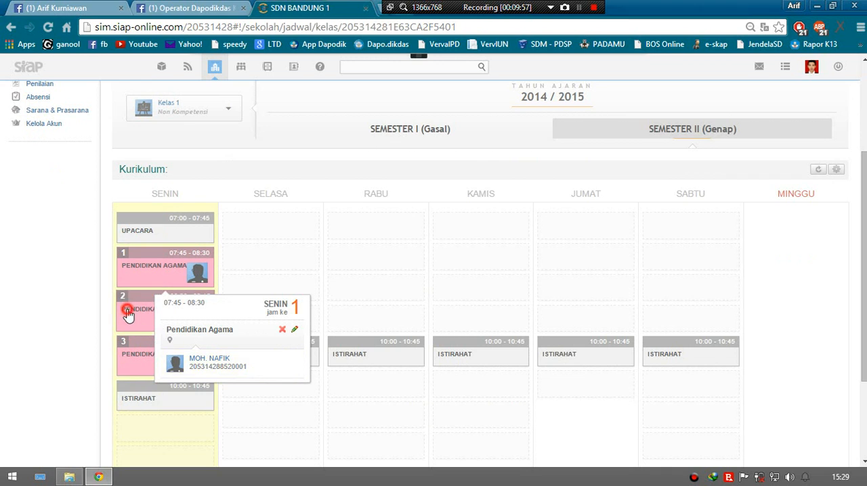
click(150, 371)
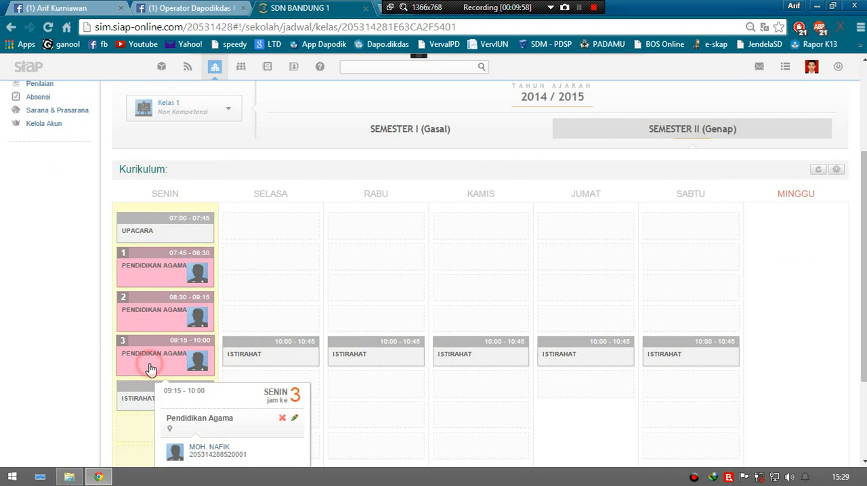
scroll(70, 325, down, 1)
scroll(70, 325, down, 1)
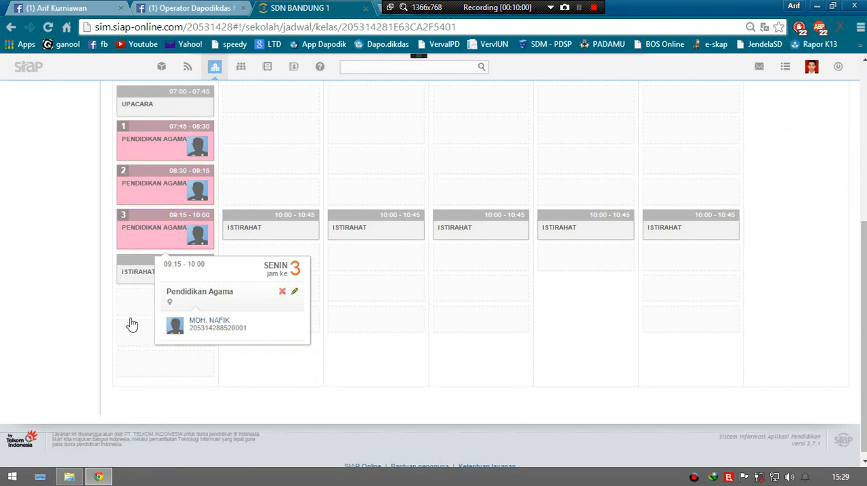
click(39, 286)
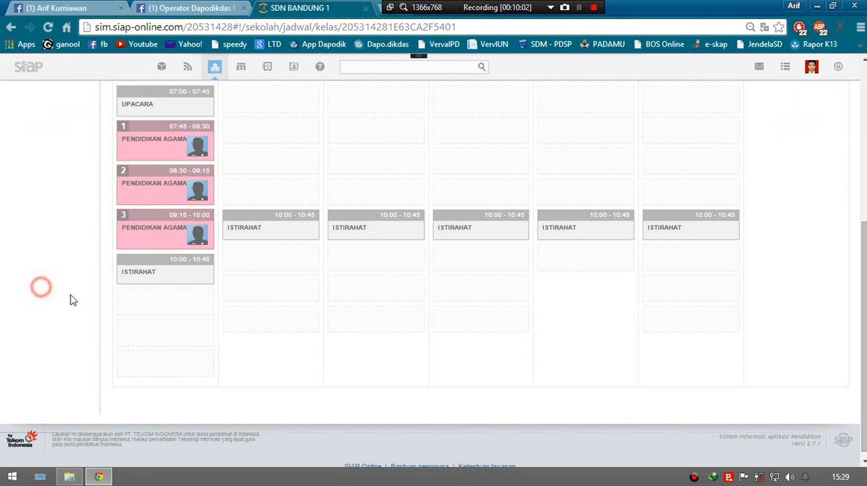
Step: Open the weekly class schedule of Kelas 2 and review its subjects and teachers from Senin to Sabtu
scroll(697, 261, up, 1)
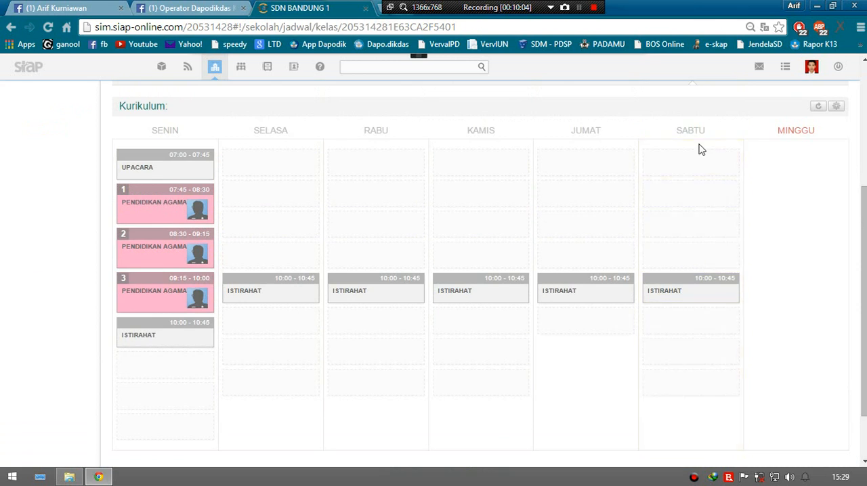
scroll(677, 308, down, 1)
scroll(686, 328, up, 1)
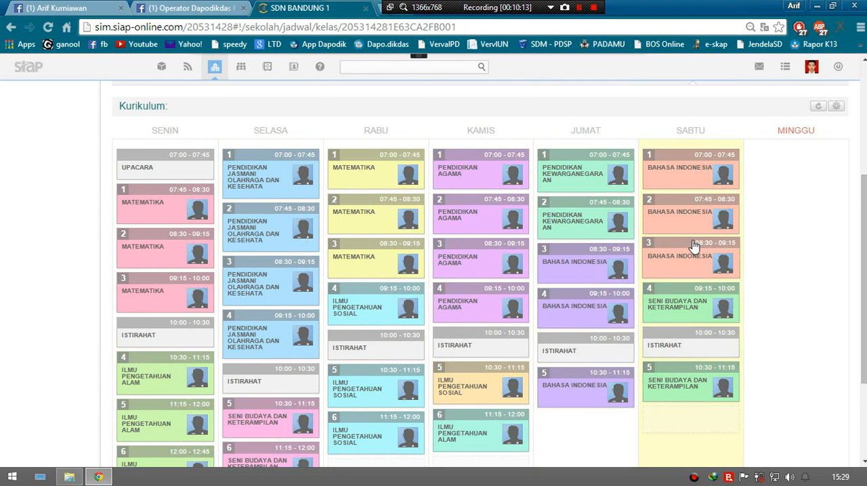
scroll(792, 270, up, 2)
scroll(248, 201, down, 3)
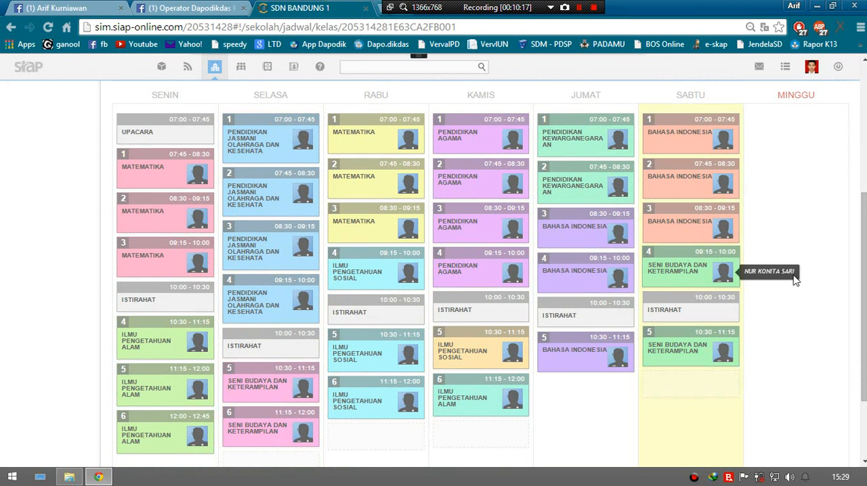
scroll(793, 277, up, 3)
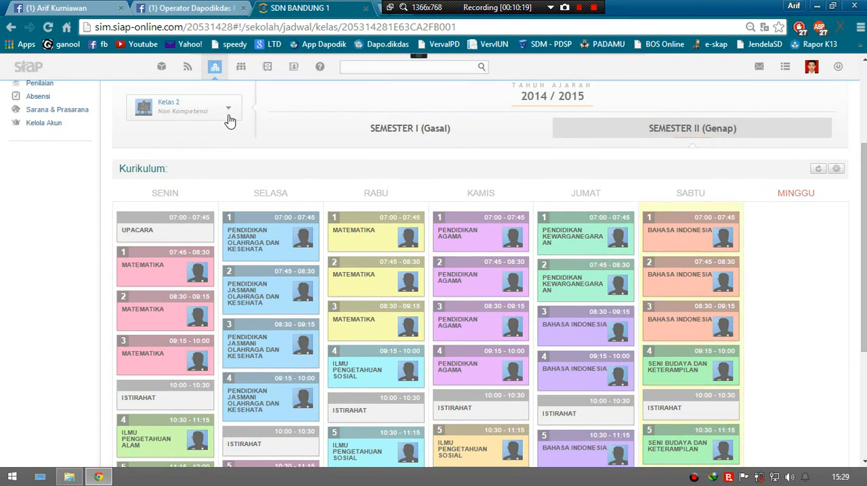
click(196, 106)
click(272, 193)
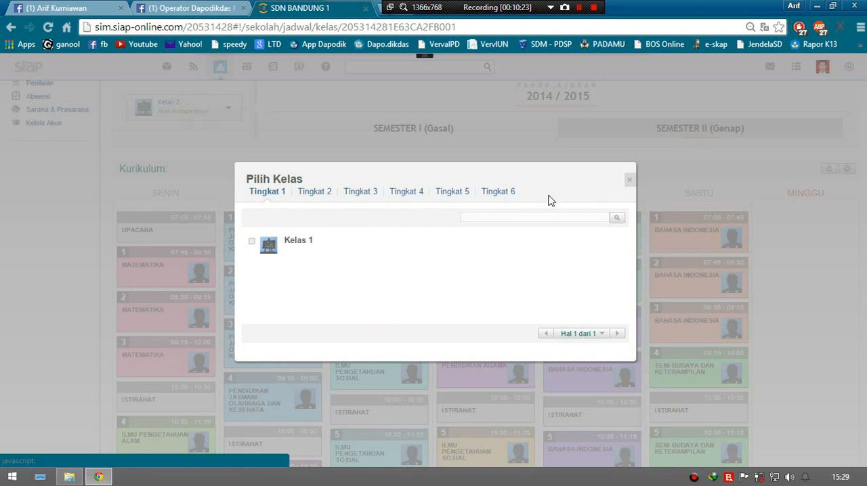
click(629, 180)
Step: Return to Dasbor Jadwal and open the Daftar Kelas list in the school's Kelas section
scroll(351, 201, up, 2)
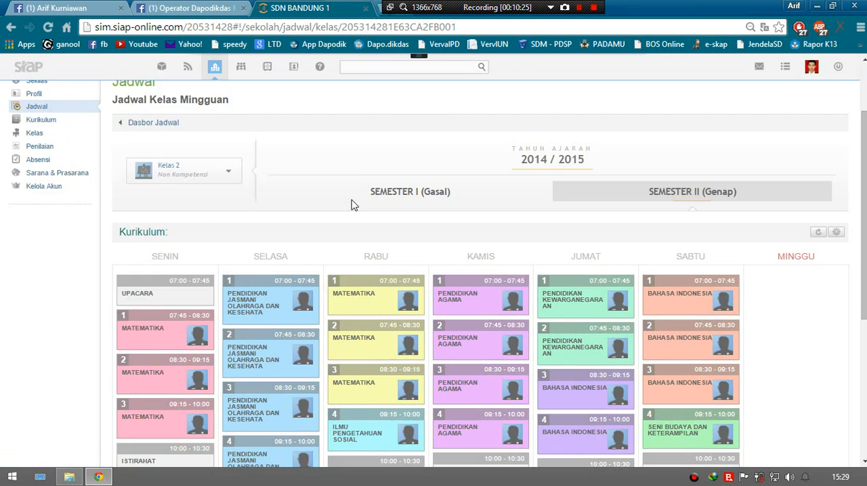
click(153, 186)
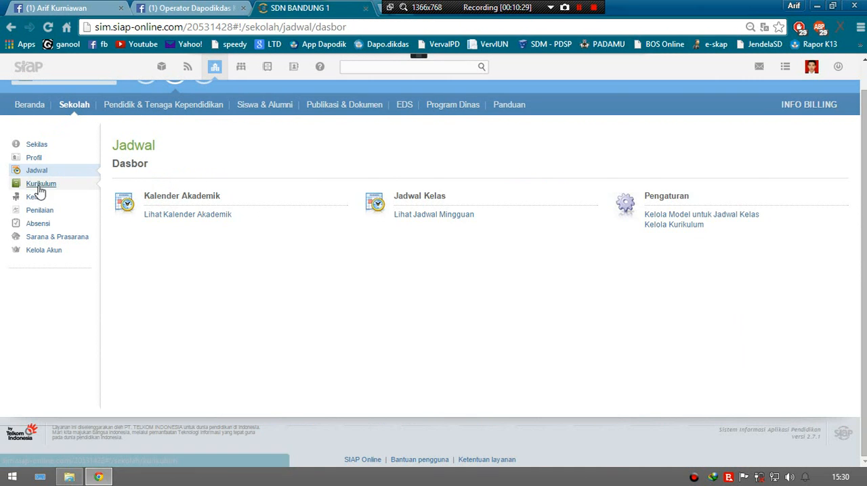
click(34, 197)
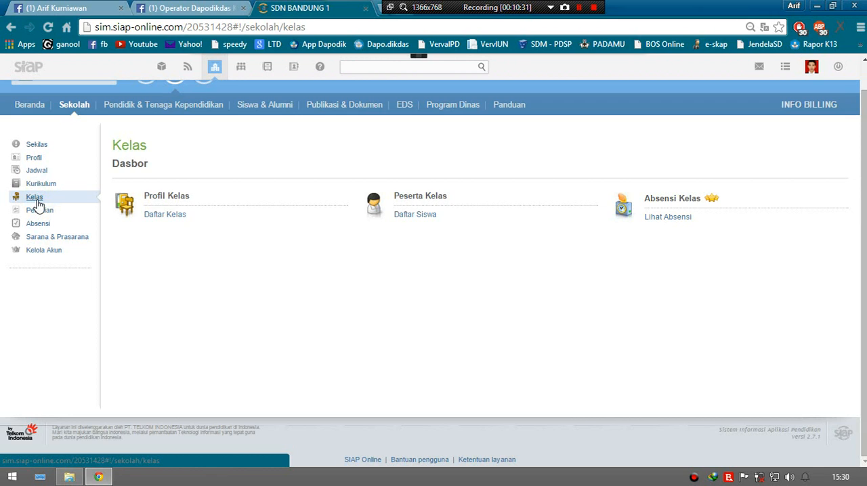
click(167, 216)
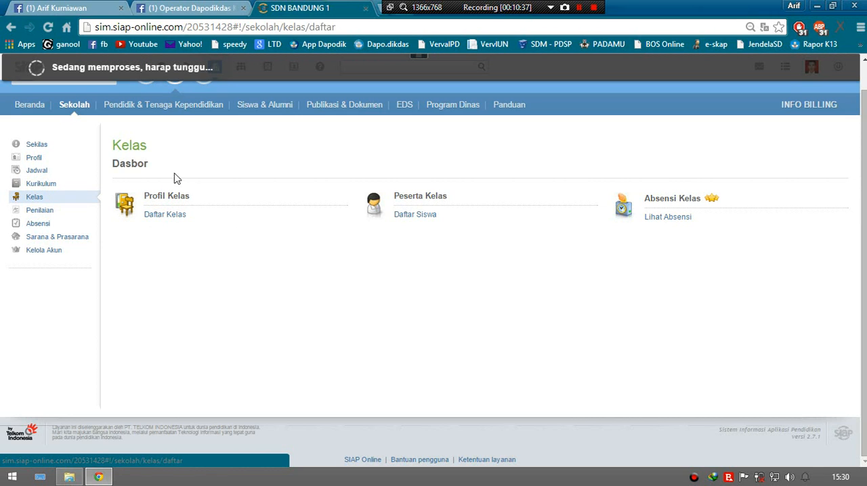
Step: Open the class data of Kelas 1 for editing from the class list
scroll(188, 244, down, 1)
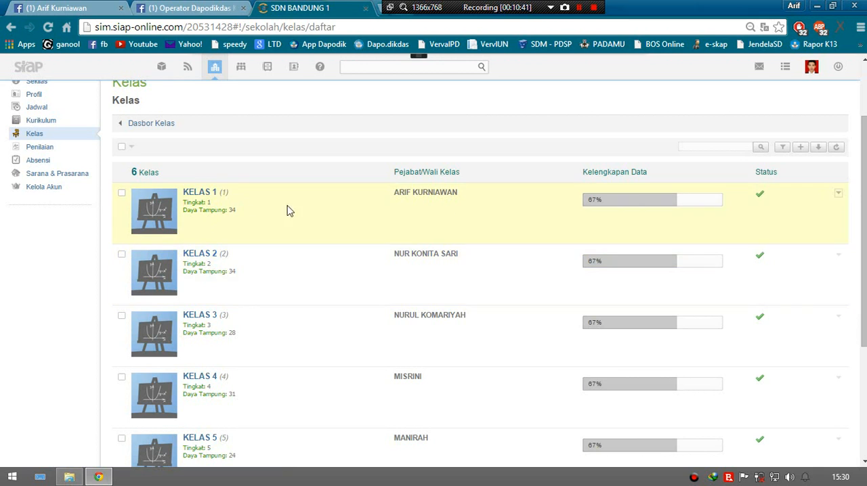
scroll(438, 274, down, 1)
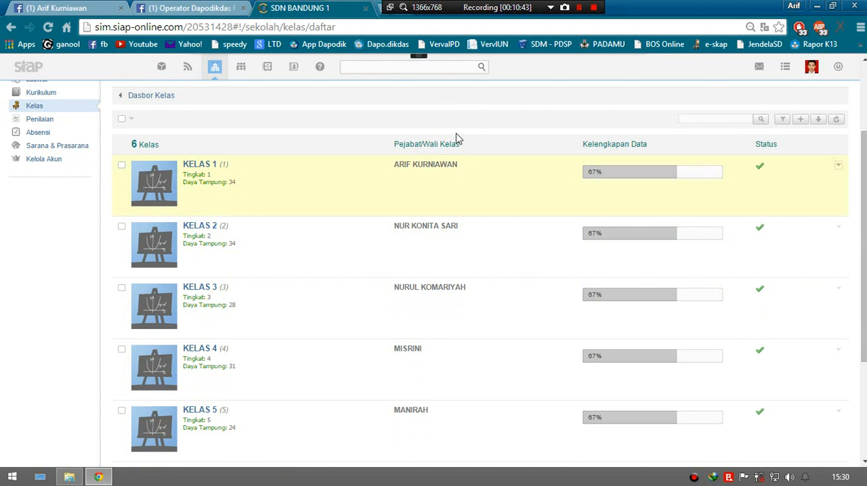
click(839, 168)
click(806, 201)
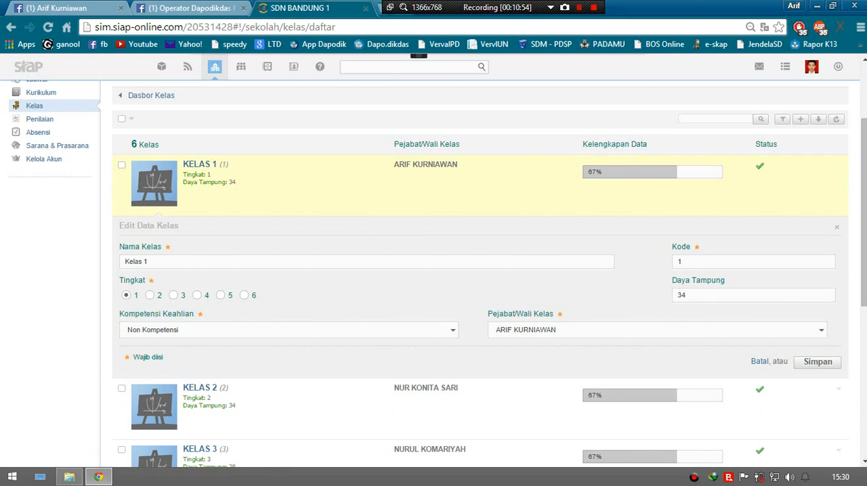
Step: Check Kelas 1's name, capacity and available Pejabat/Wali Kelas choices, and save the class data
click(429, 262)
click(201, 264)
click(590, 331)
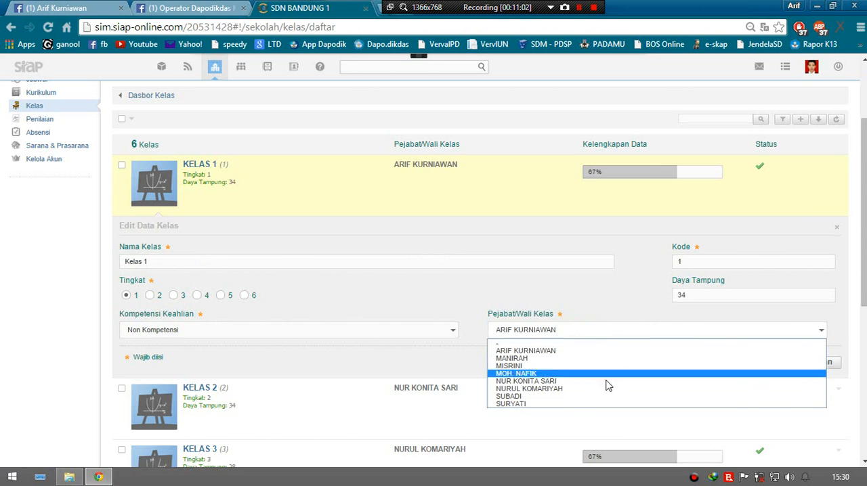
click(605, 289)
drag(721, 291, 662, 302)
click(618, 286)
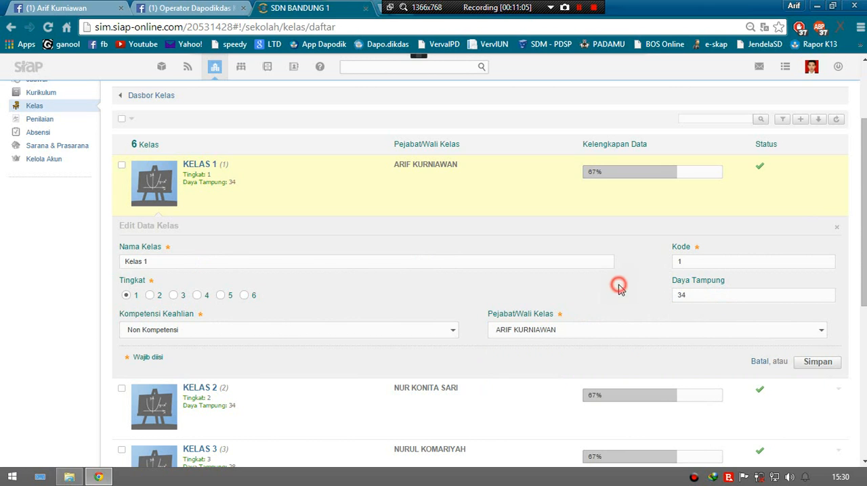
click(813, 366)
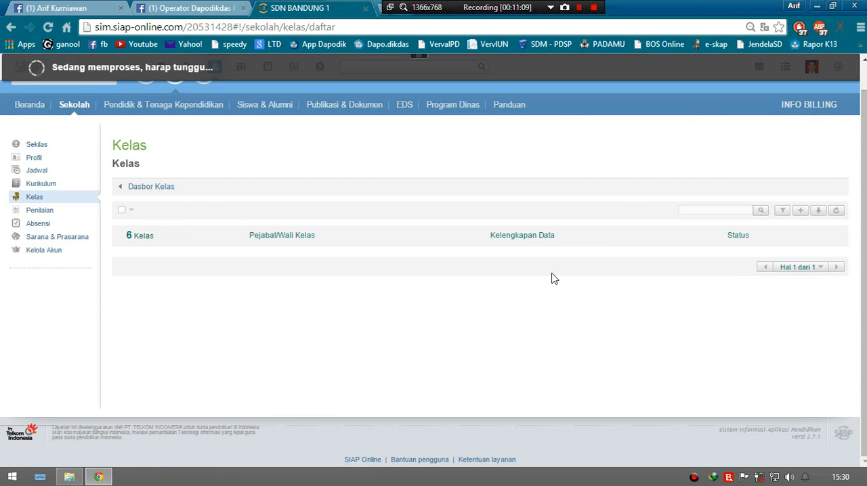
Step: Examine the class list for the Pejabat/Wali Kelas, data completeness and status of Kelas 1 to Kelas 6
scroll(654, 285, down, 3)
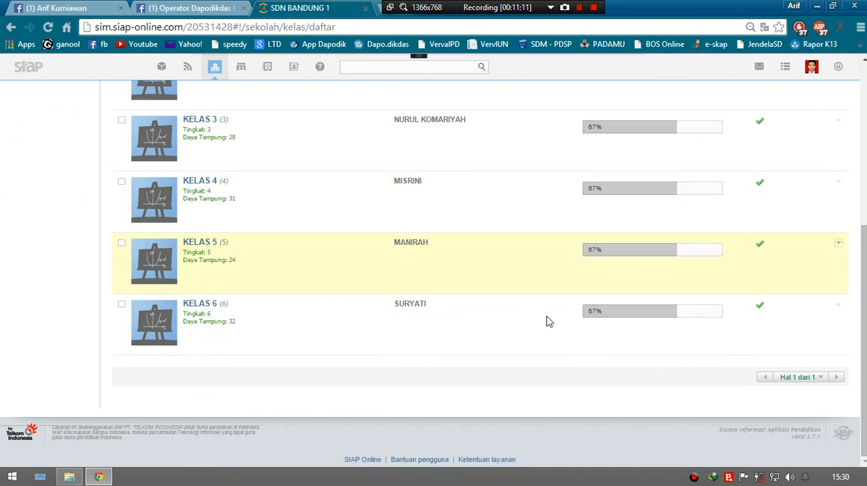
scroll(535, 237, up, 3)
scroll(467, 205, down, 3)
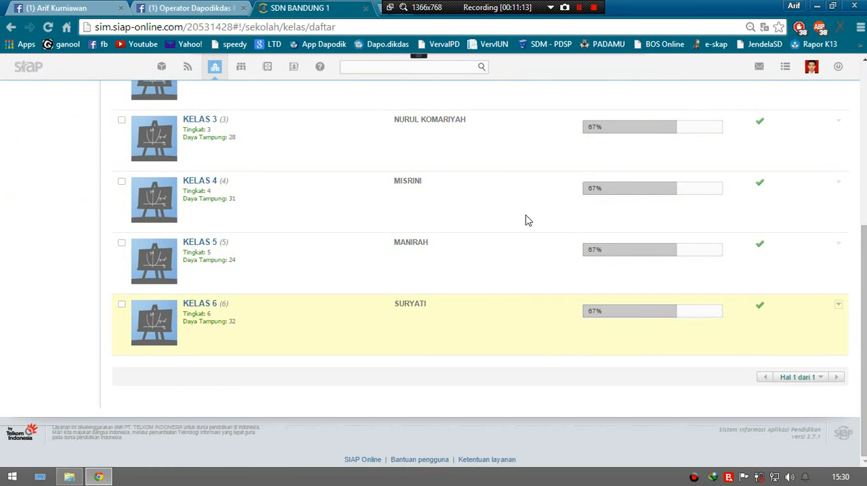
scroll(528, 220, up, 3)
mouse_move(684, 138)
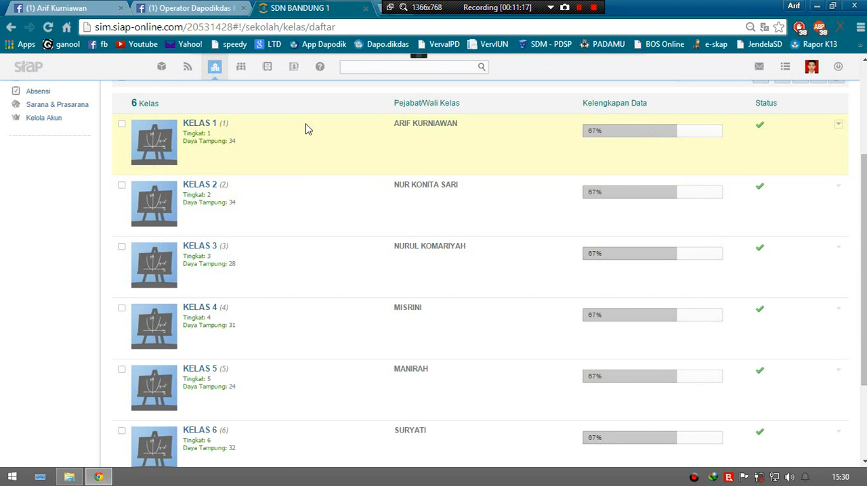
mouse_move(631, 139)
scroll(603, 133, up, 2)
scroll(470, 165, down, 3)
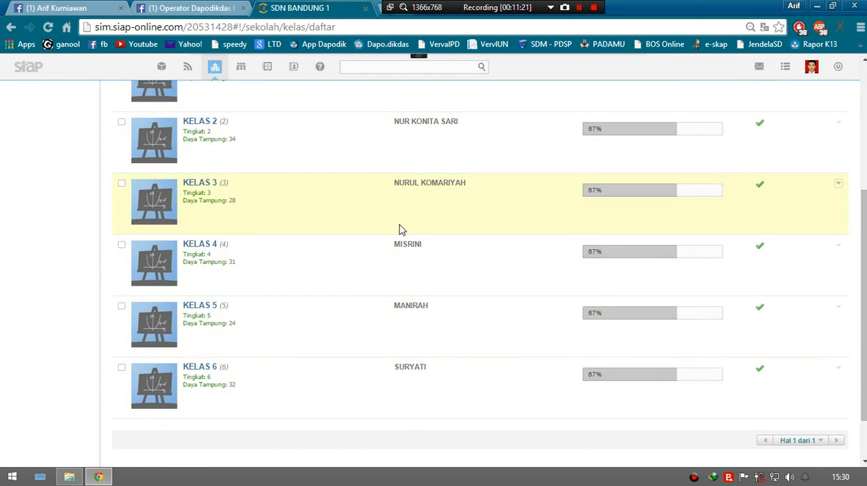
Step: Return to Dasbor Kelas and open the Daftar Siswa list of class participants
scroll(402, 296, up, 3)
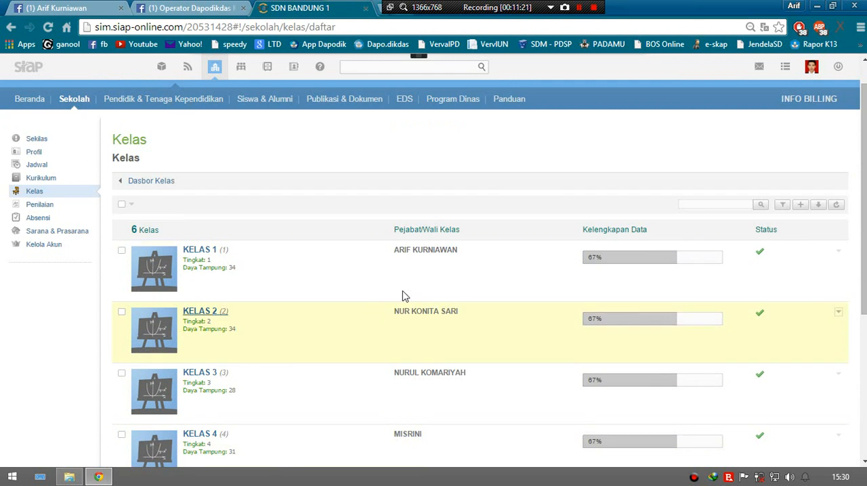
click(146, 182)
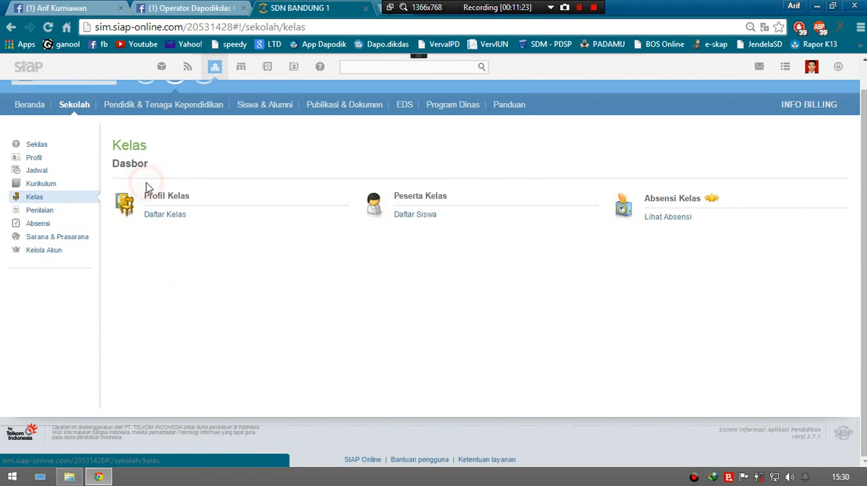
click(416, 215)
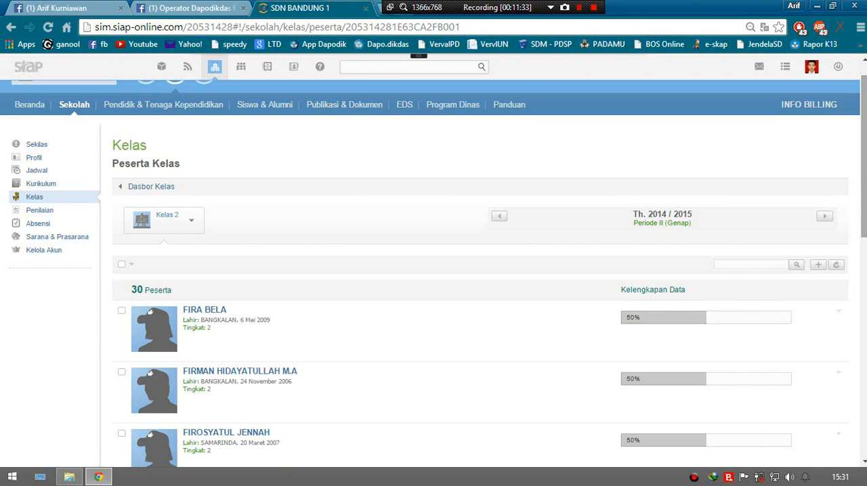
Step: Examine the Kelas 2 participant list for the students' grade level and data completeness
mouse_move(865, 145)
mouse_down()
mouse_move(864, 186)
mouse_move(865, 156)
mouse_up()
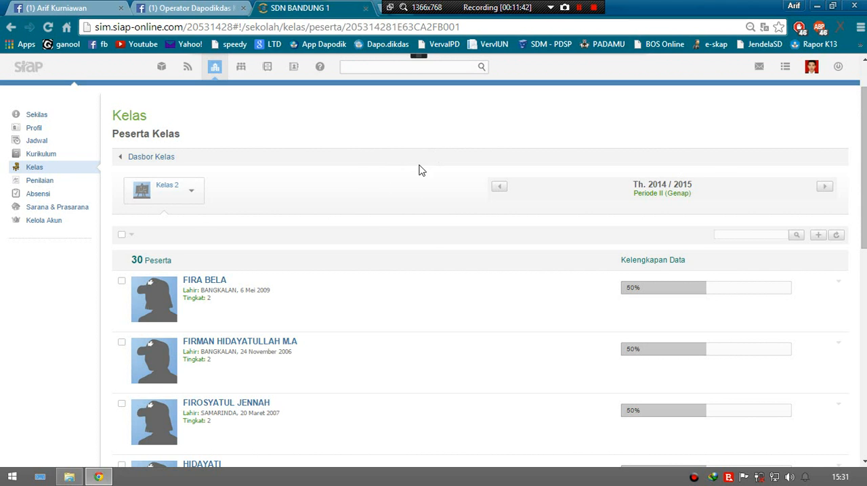
scroll(406, 166, down, 1)
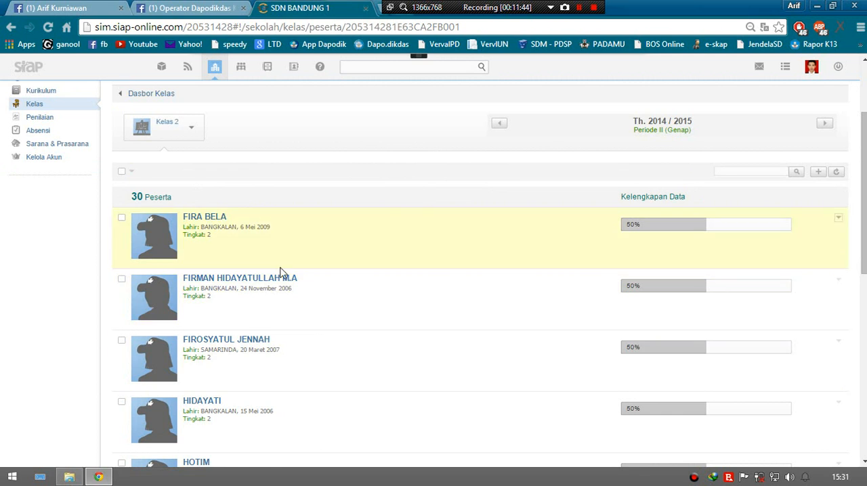
scroll(282, 271, down, 2)
scroll(323, 276, up, 4)
scroll(304, 326, down, 1)
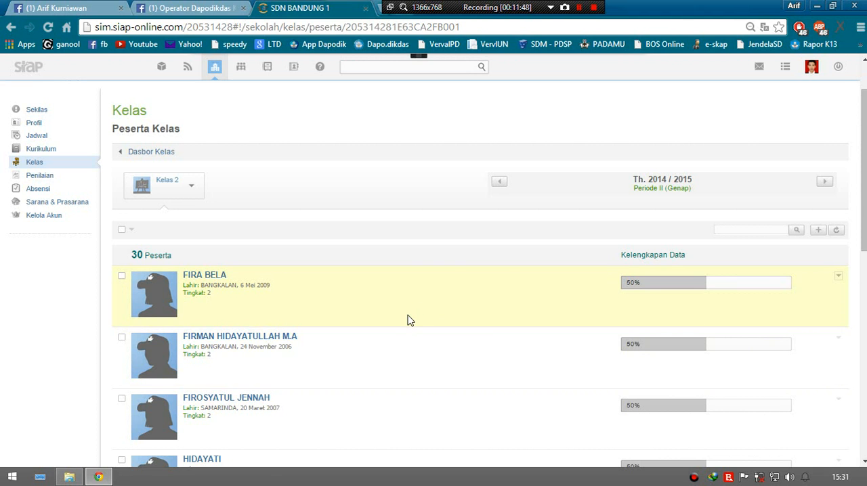
scroll(406, 321, down, 1)
Step: Check the Siswa non Kelas list in the Tambah Siswa dialog for Kelas 2 and close it without adding anyone
scroll(406, 345, up, 2)
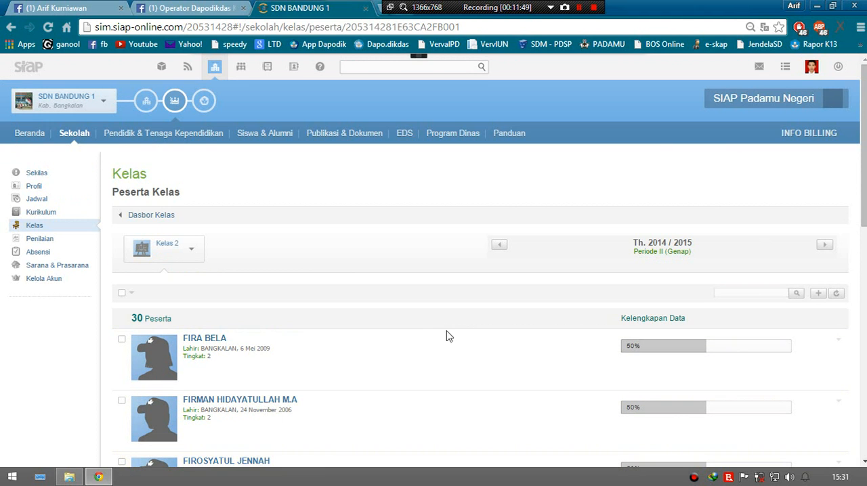
click(816, 296)
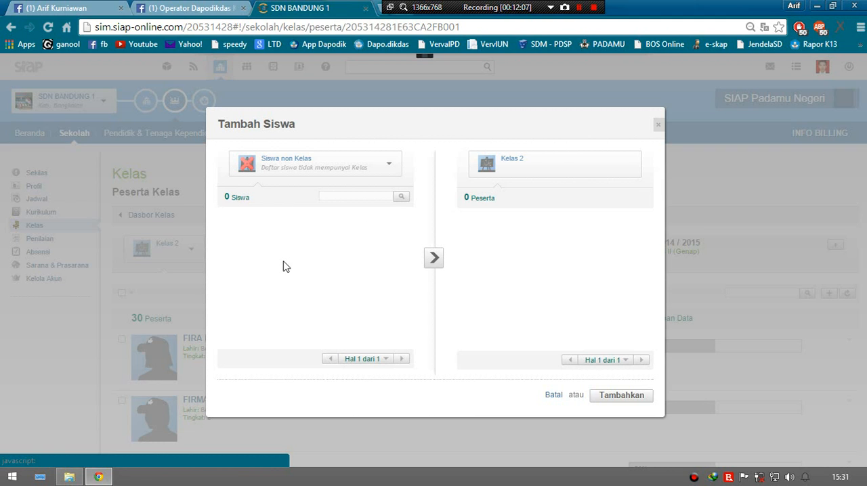
click(657, 124)
Step: Remove the first listed student from the Kelas 2 participants and confirm the removal
scroll(514, 245, down, 1)
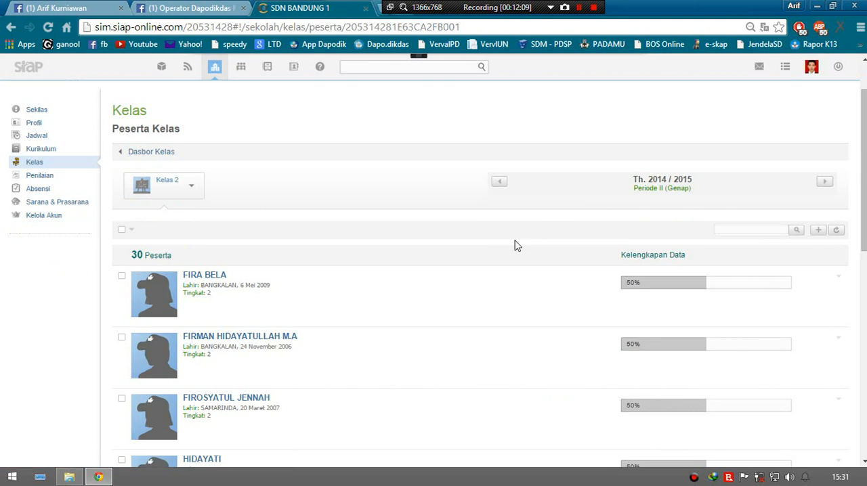
click(839, 276)
click(813, 315)
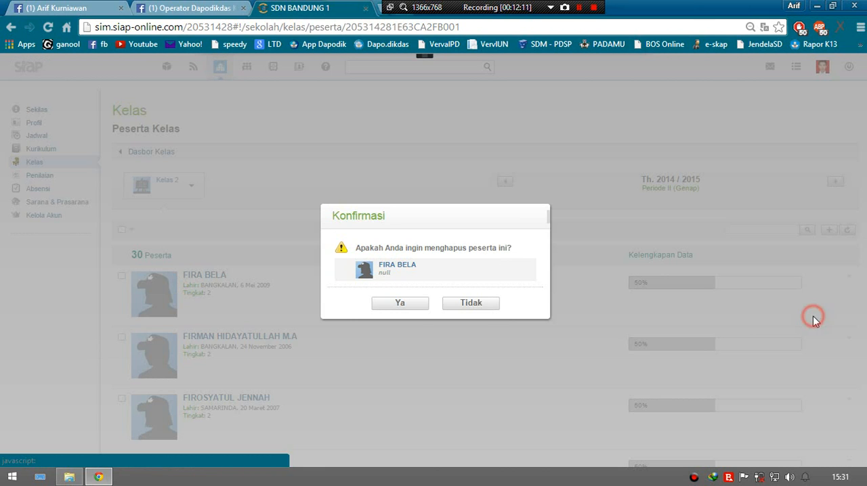
click(412, 304)
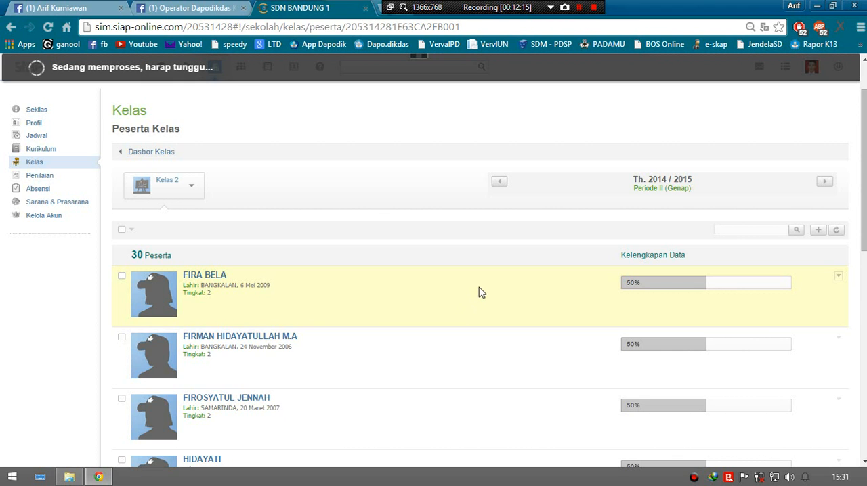
Step: Add the removed student from Siswa non Kelas back to Kelas 2 and check the participant list
click(818, 232)
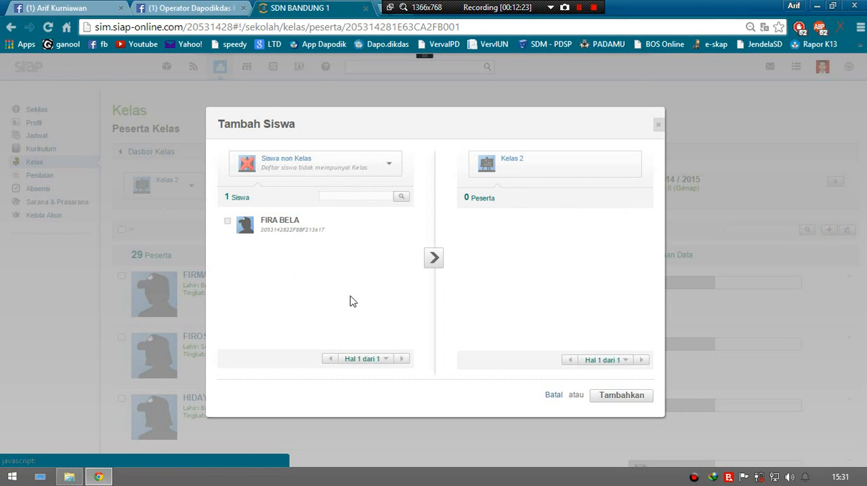
click(227, 224)
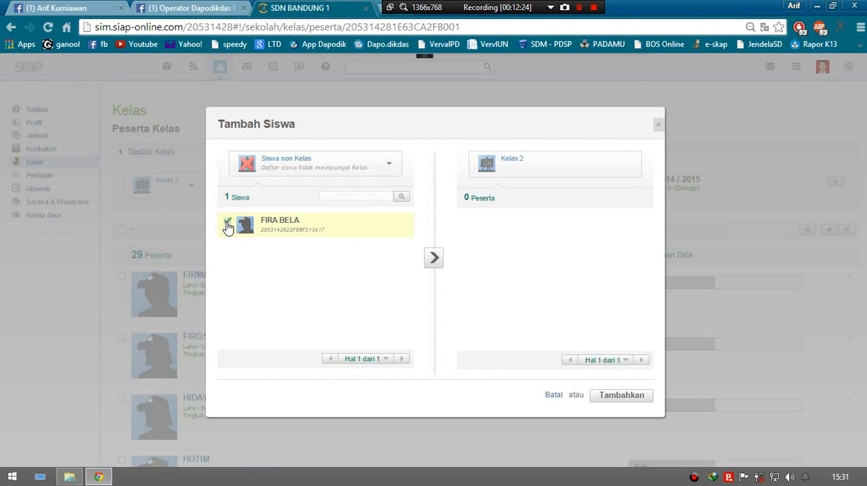
click(432, 260)
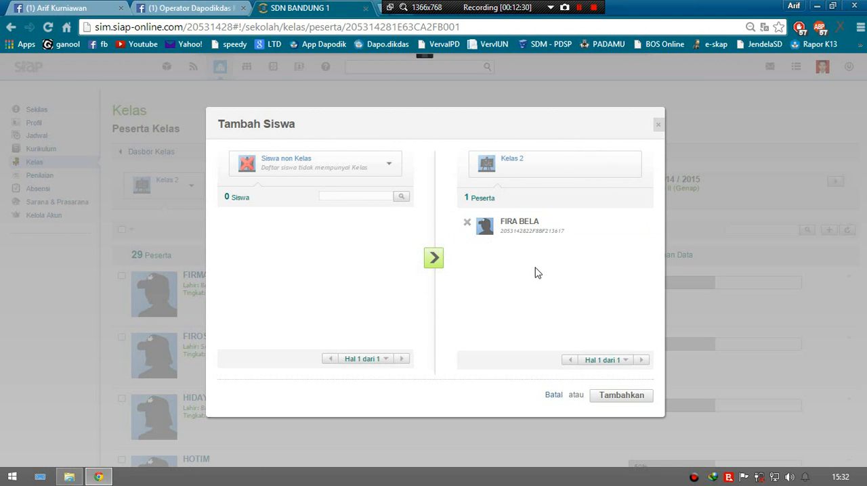
click(638, 400)
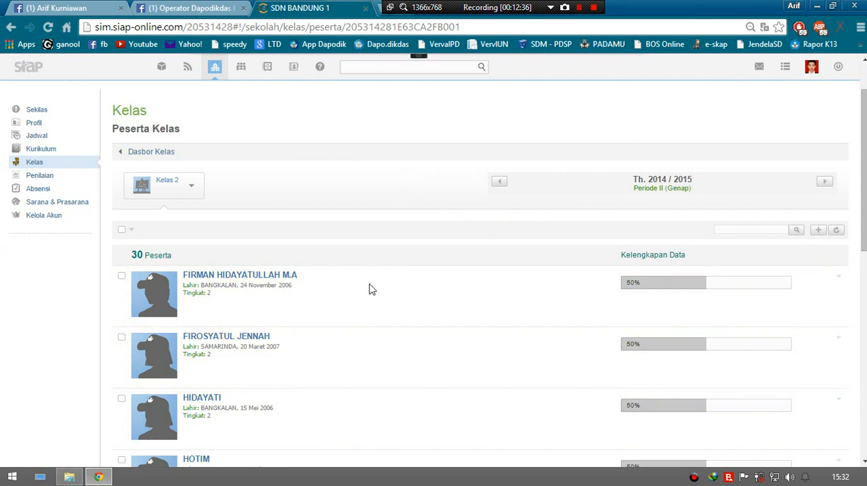
scroll(421, 355, down, 2)
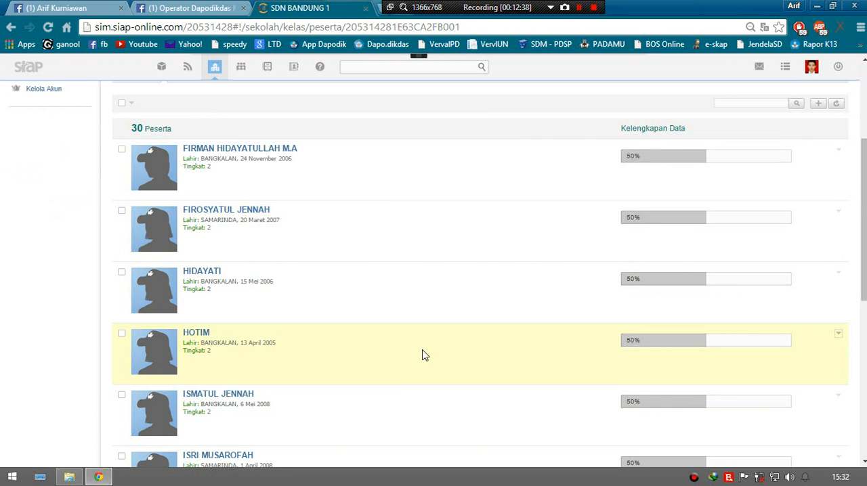
scroll(422, 354, up, 3)
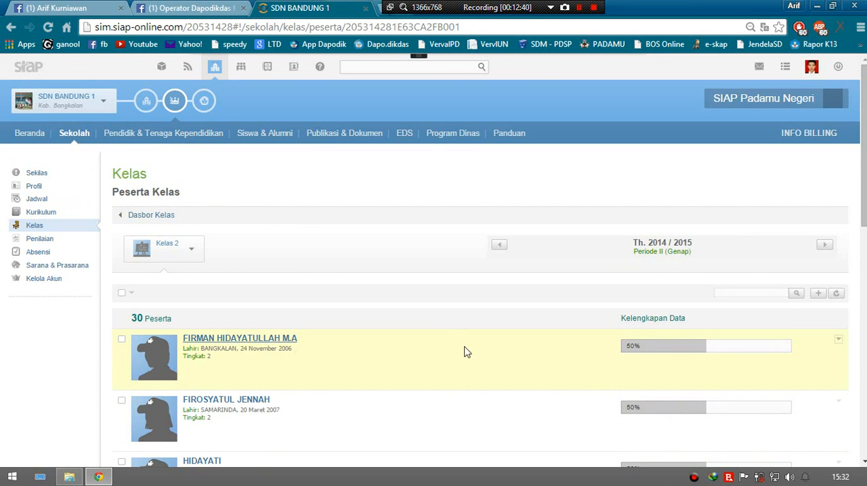
Step: Reopen Daftar Siswa from Dasbor Kelas, view the Pilih Kelas chooser without changing class, and return to Dasbor Kelas
click(152, 216)
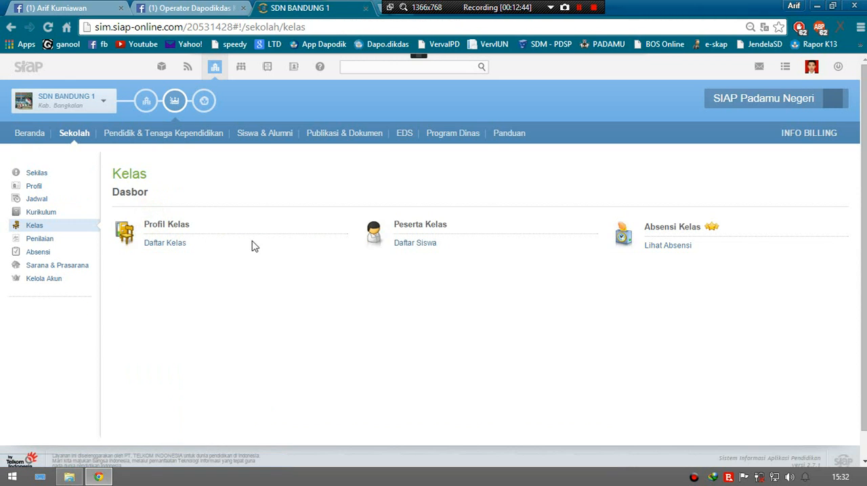
click(414, 244)
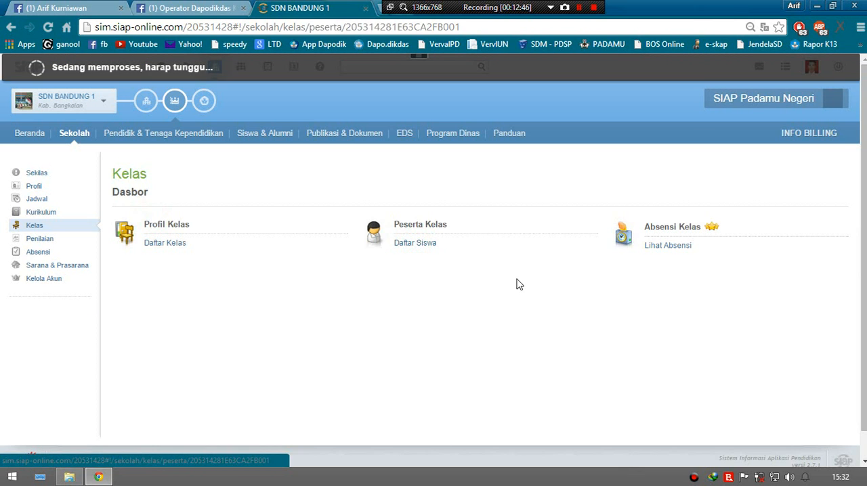
click(193, 245)
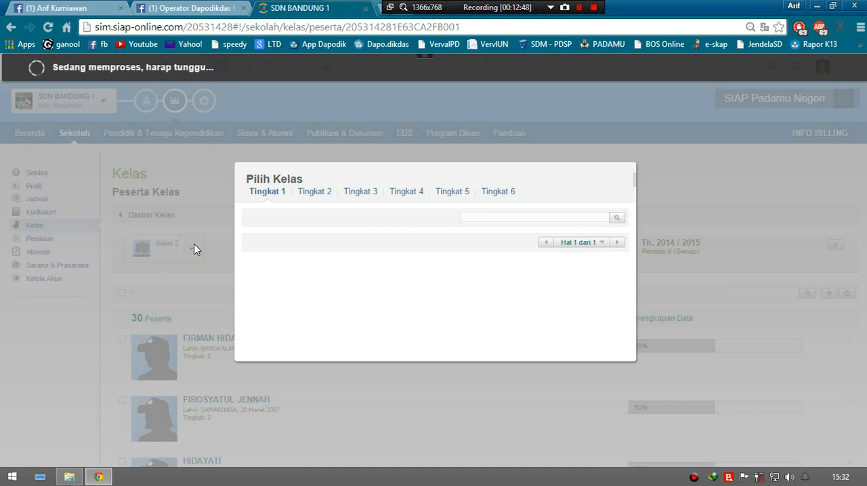
click(628, 180)
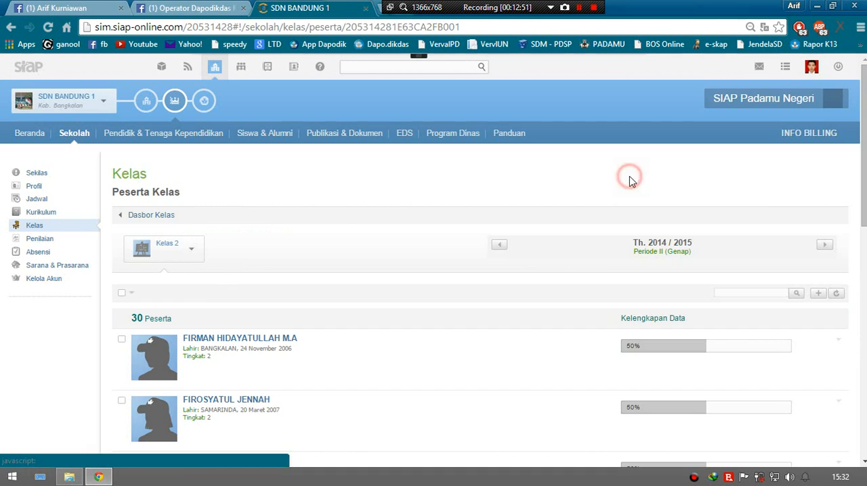
click(164, 224)
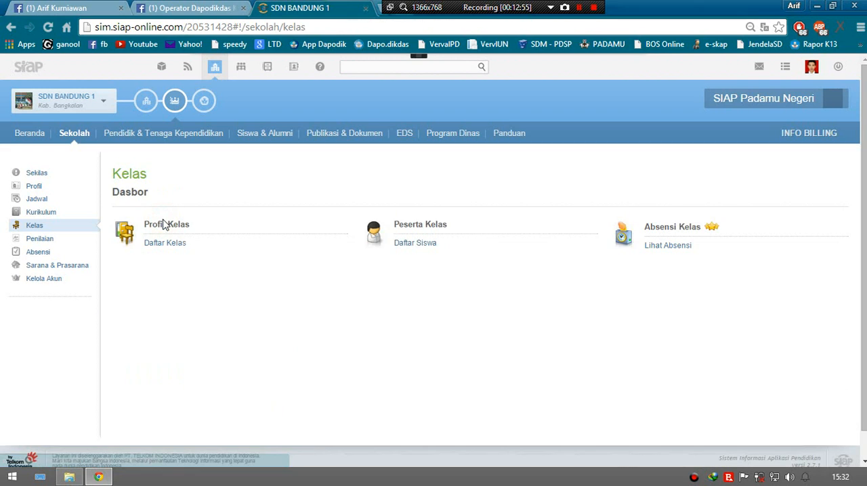